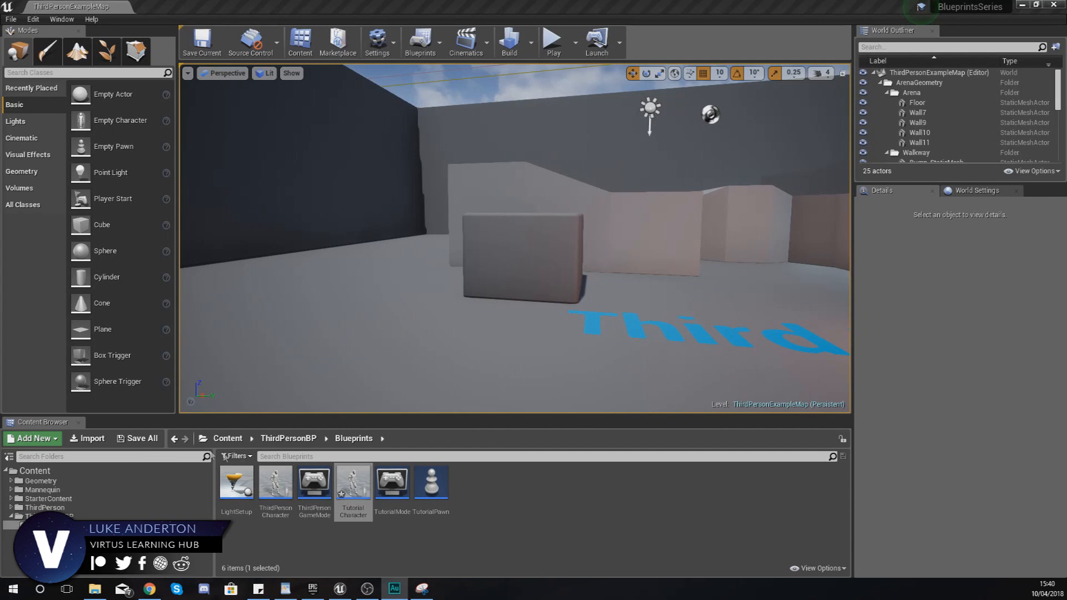
Step: Open the TutorialCharacter blueprint, examine its CharacterMovement component and mouse-look nodes in the event graph, and close the blueprint
double_click(362, 480)
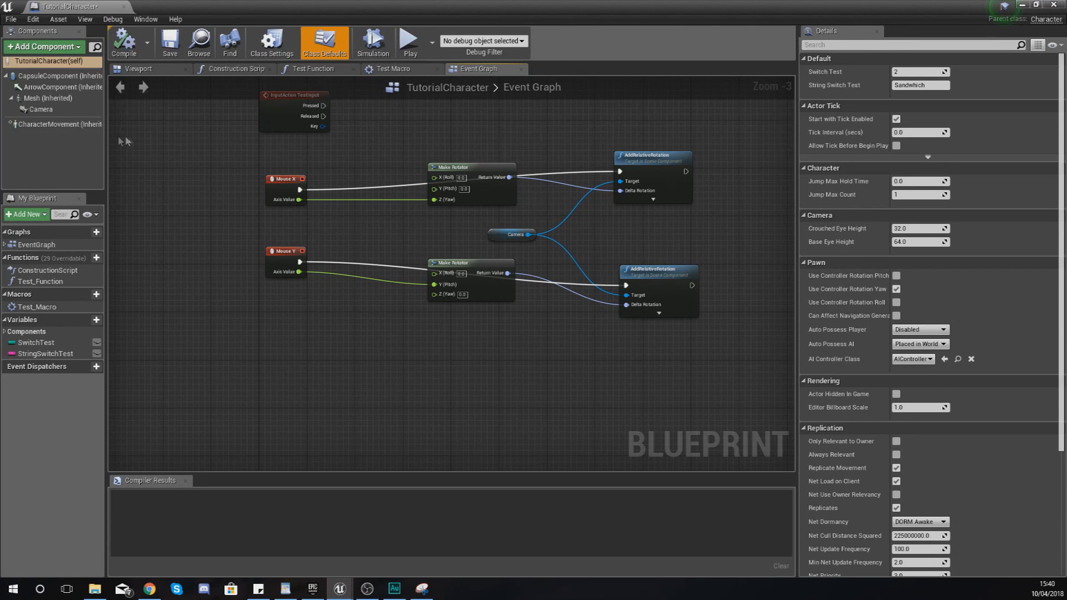
click(79, 125)
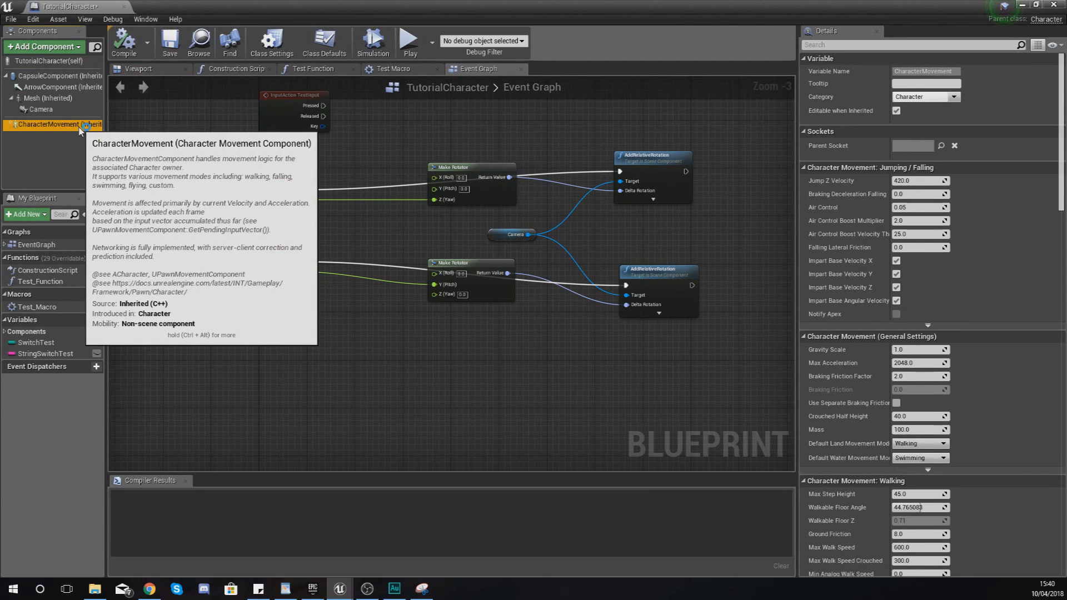
right_drag(309, 352, 269, 355)
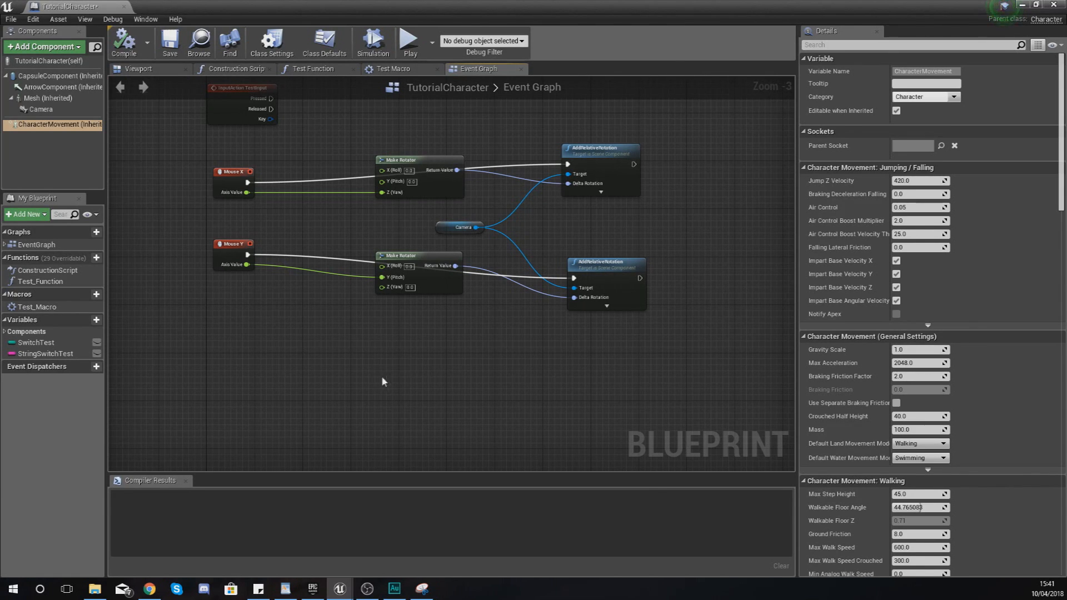
right_drag(337, 387, 357, 384)
click(1053, 4)
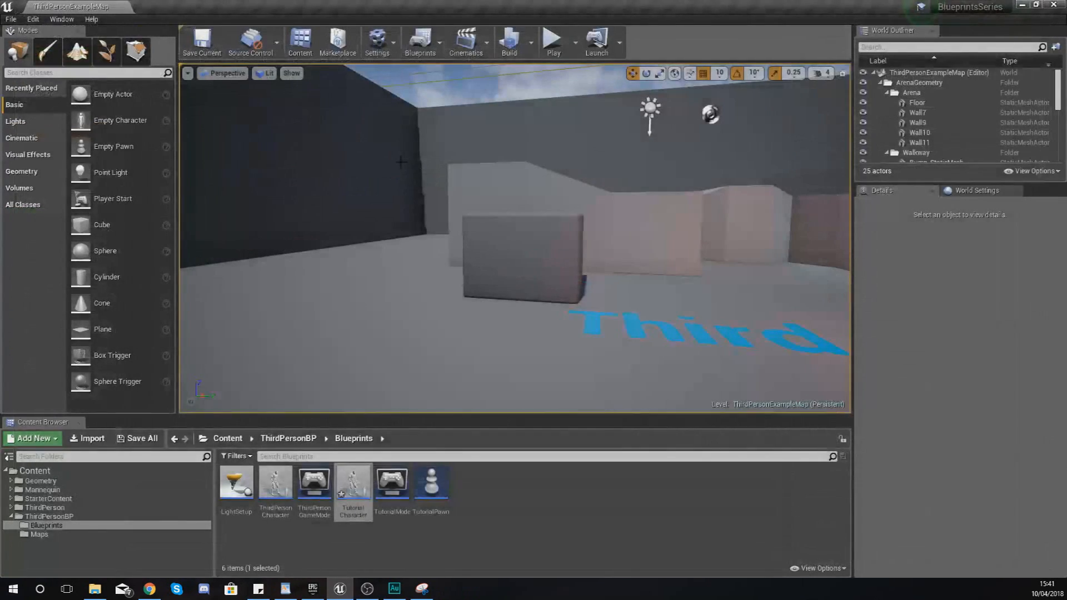
Step: Open the Engine Input section of the Project Settings and expand the Axis Mappings
click(33, 19)
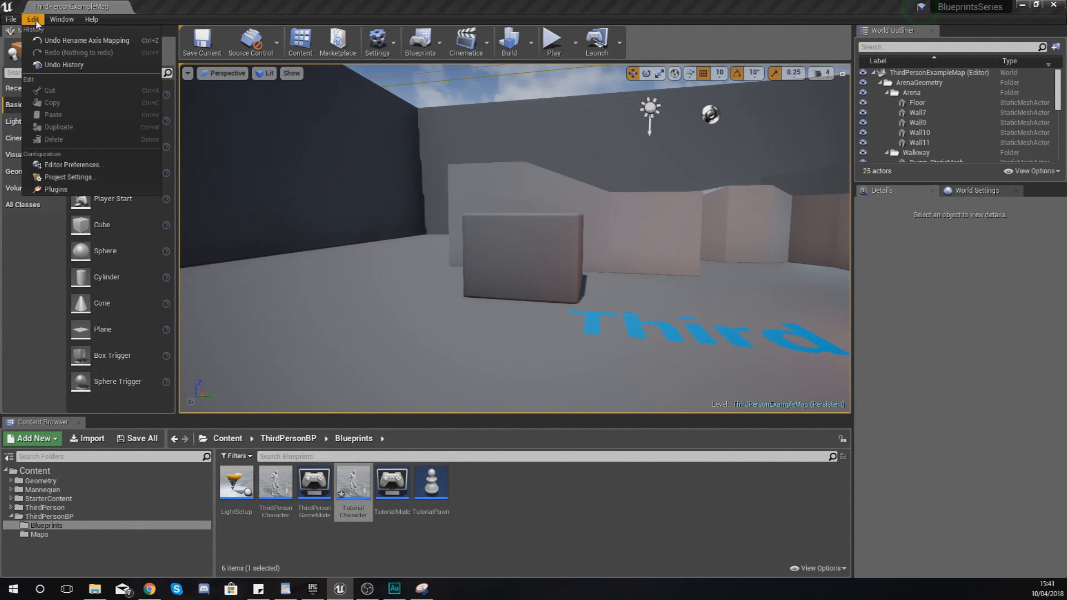
click(62, 178)
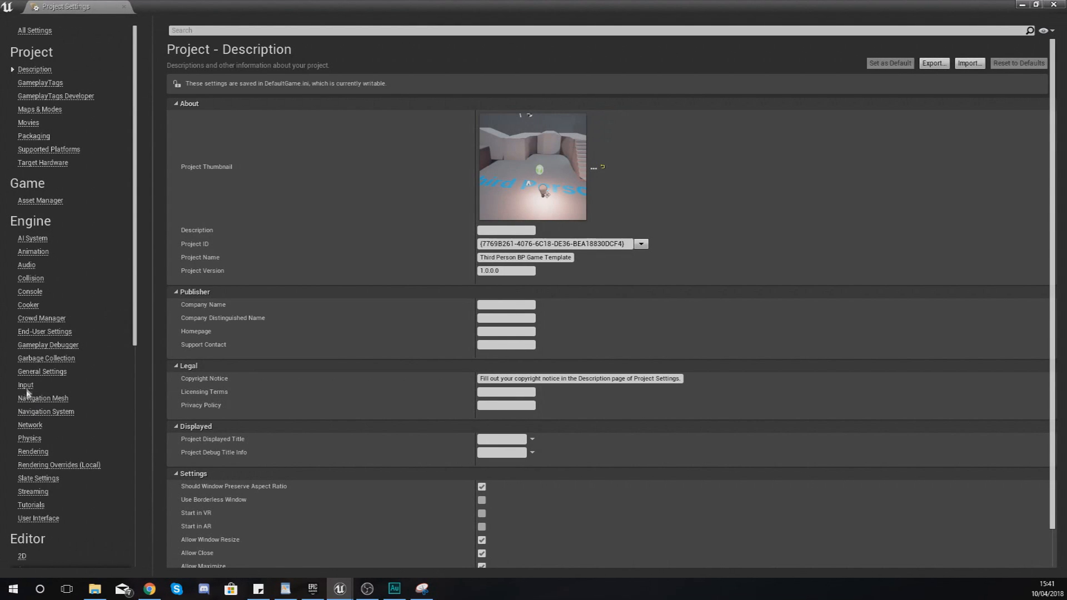
click(26, 386)
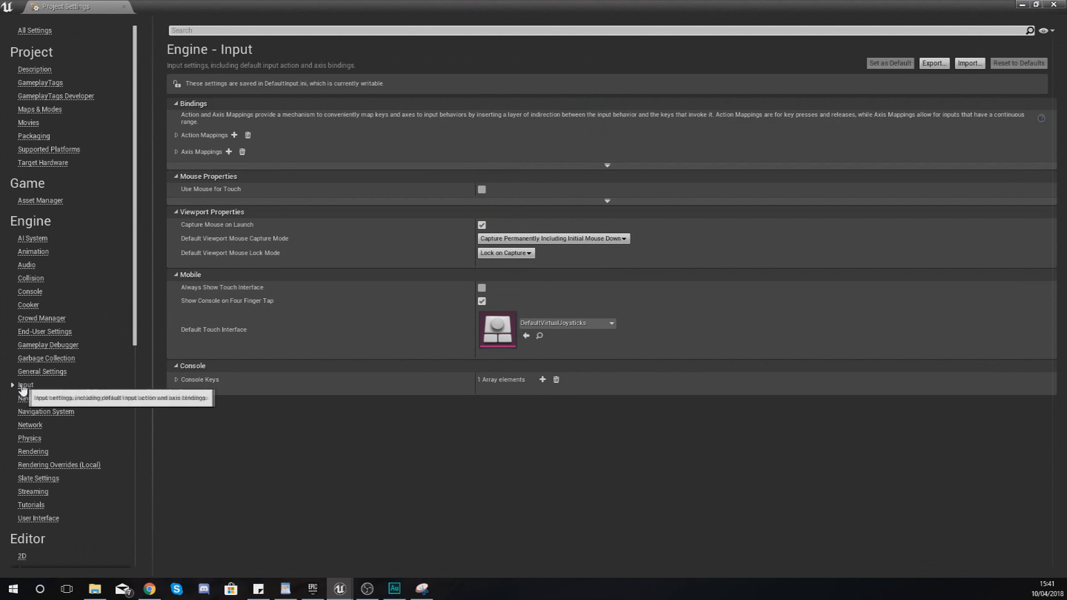
click(176, 153)
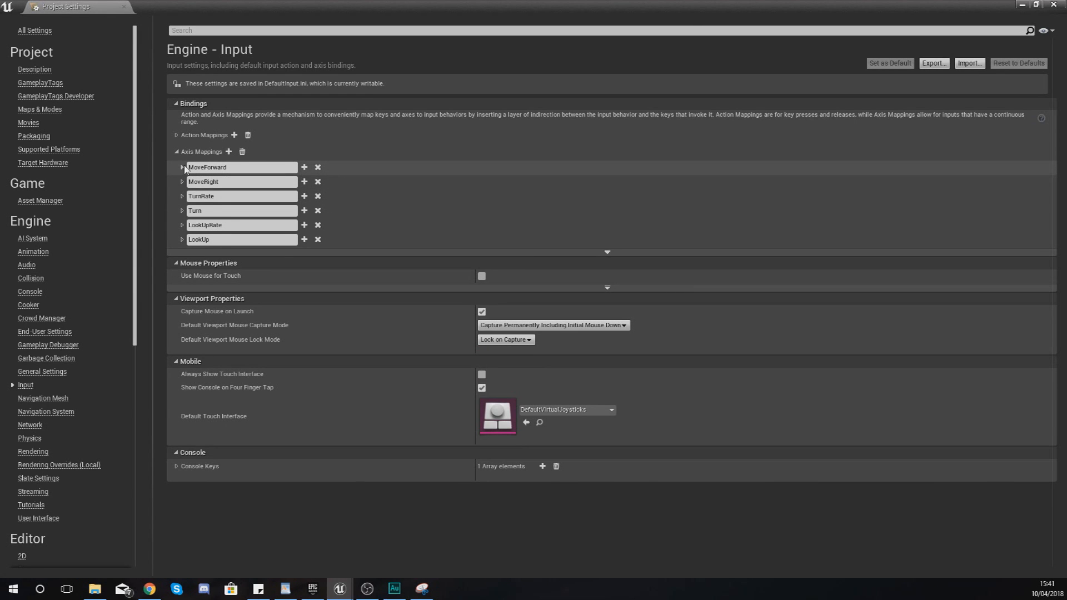
Step: Examine the keys and scale values assigned to the existing MoveForward and MoveRight axis mappings
click(182, 167)
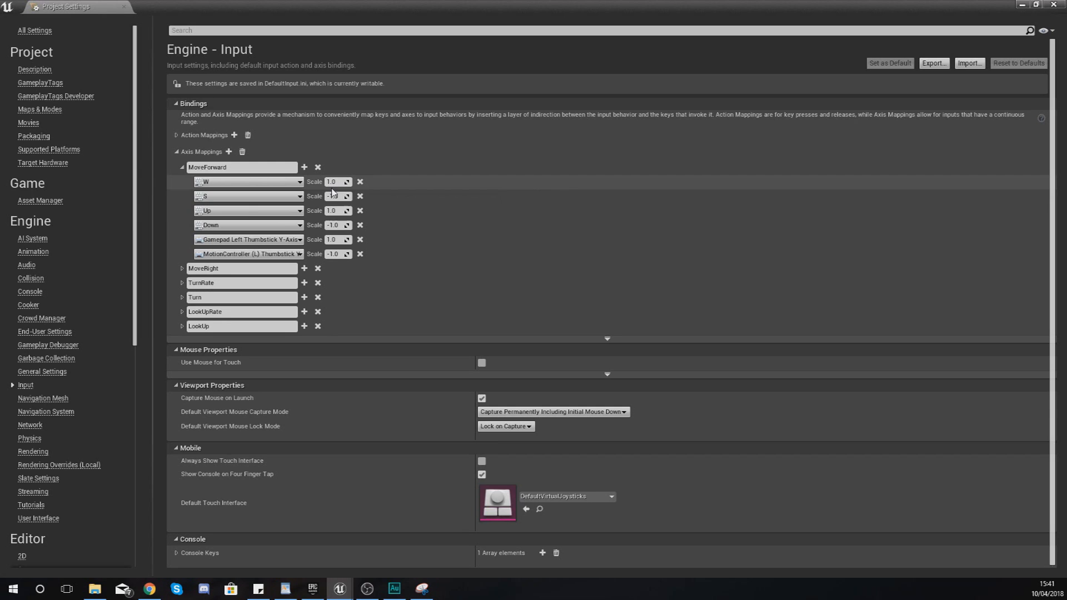
click(182, 168)
click(182, 169)
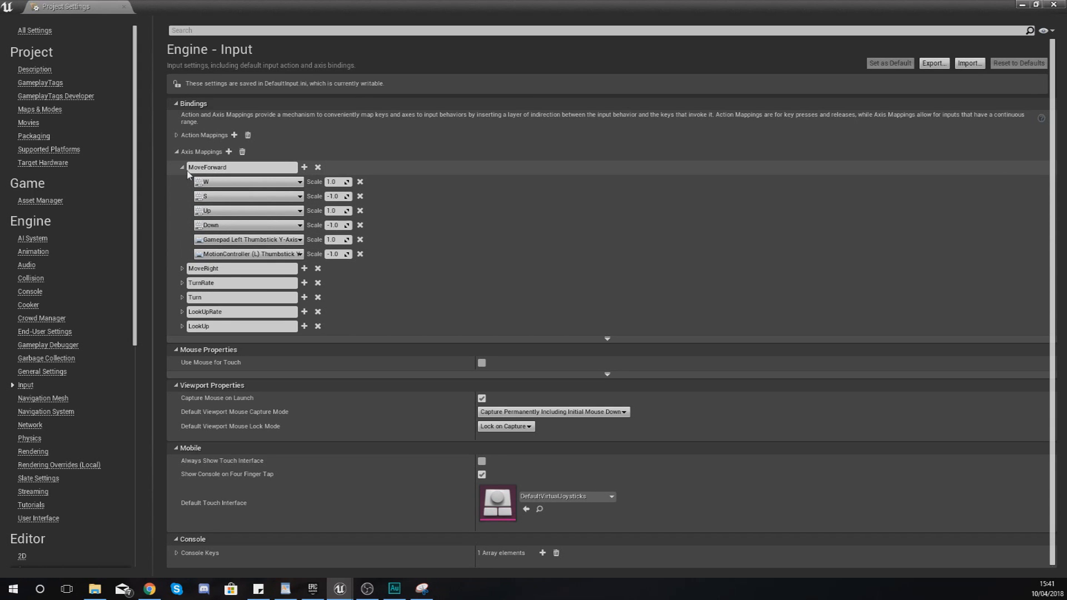
click(183, 268)
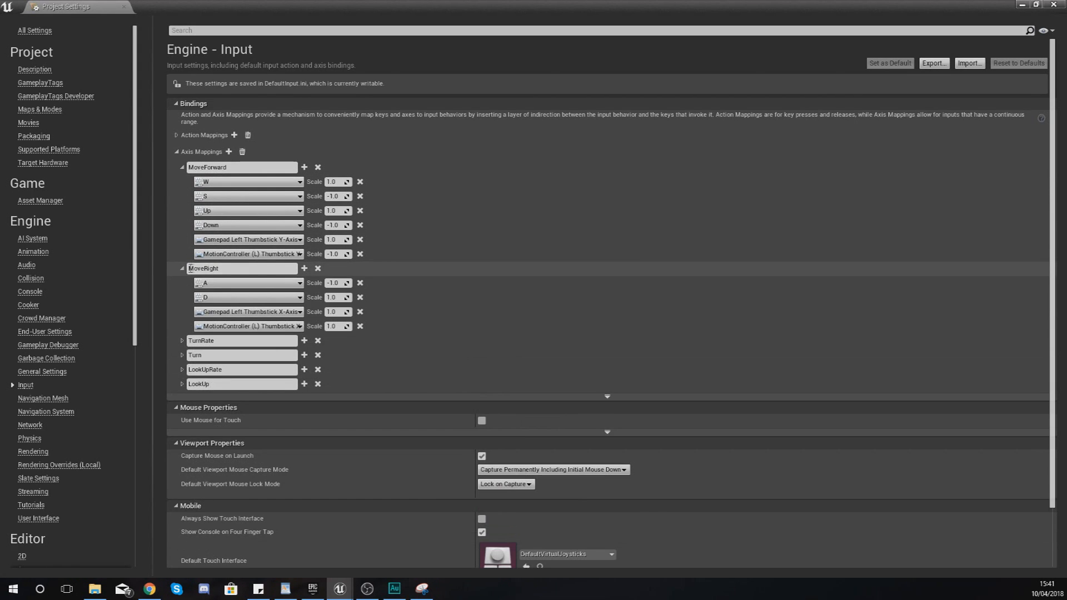
click(182, 269)
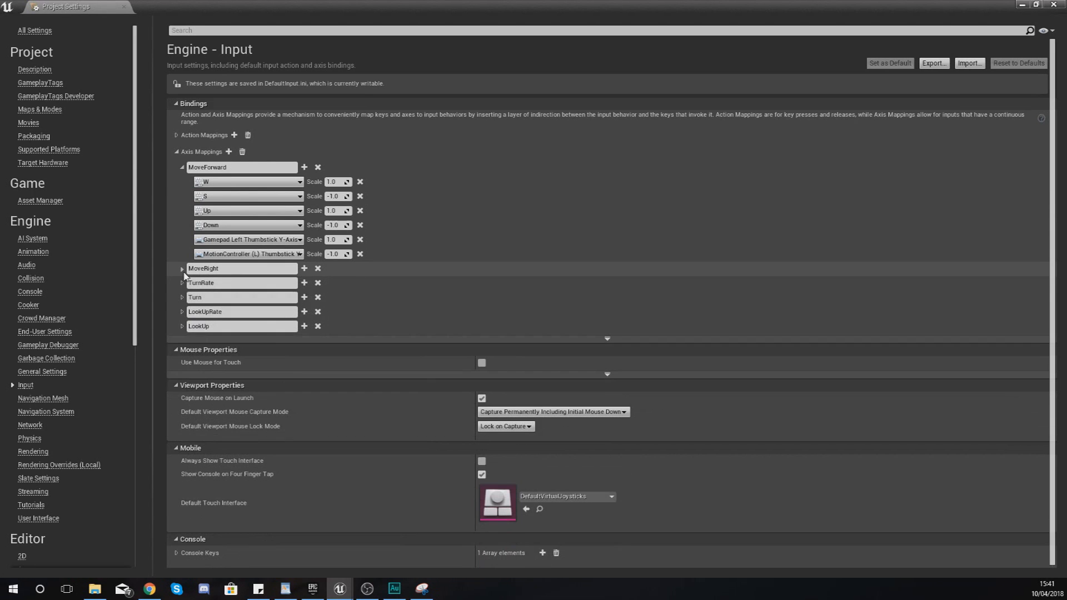
click(182, 167)
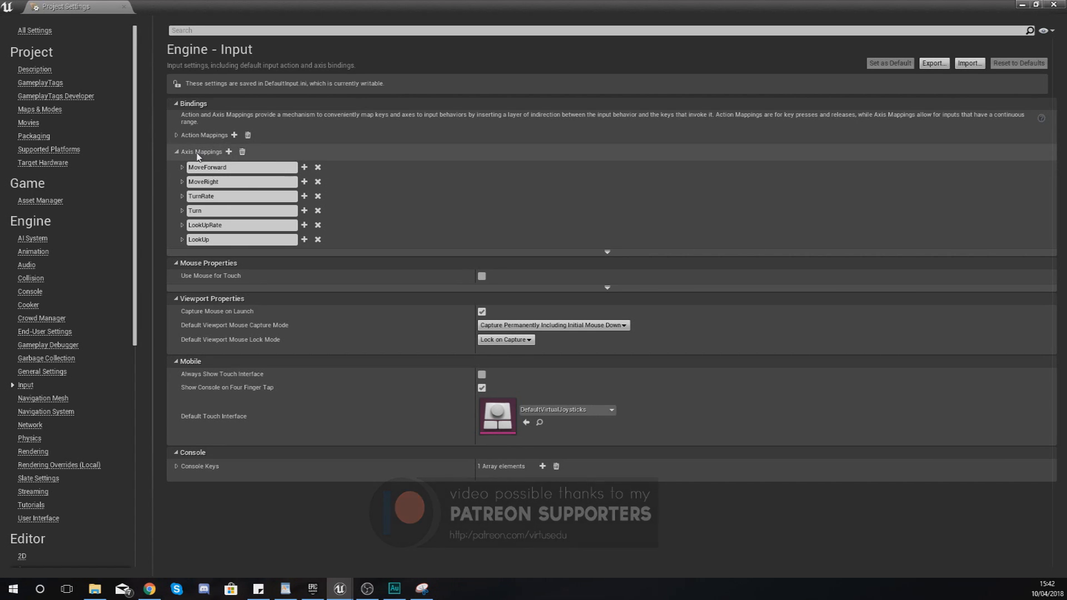
Step: Add a new axis mapping and name it NewMoveForward
click(229, 151)
drag(245, 254, 183, 254)
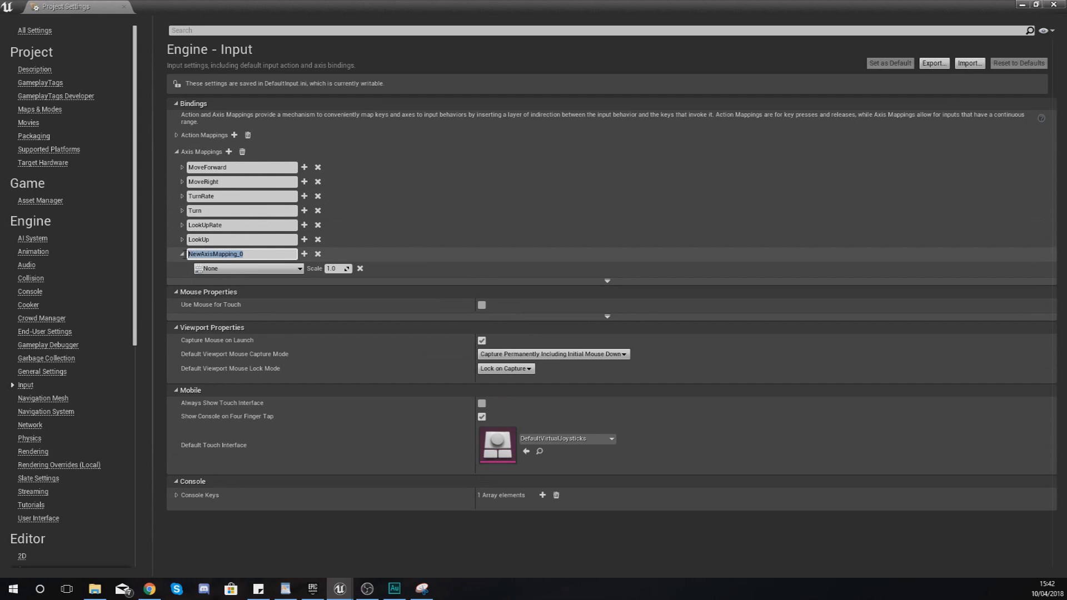
text(NewMoveForward)
key(Return)
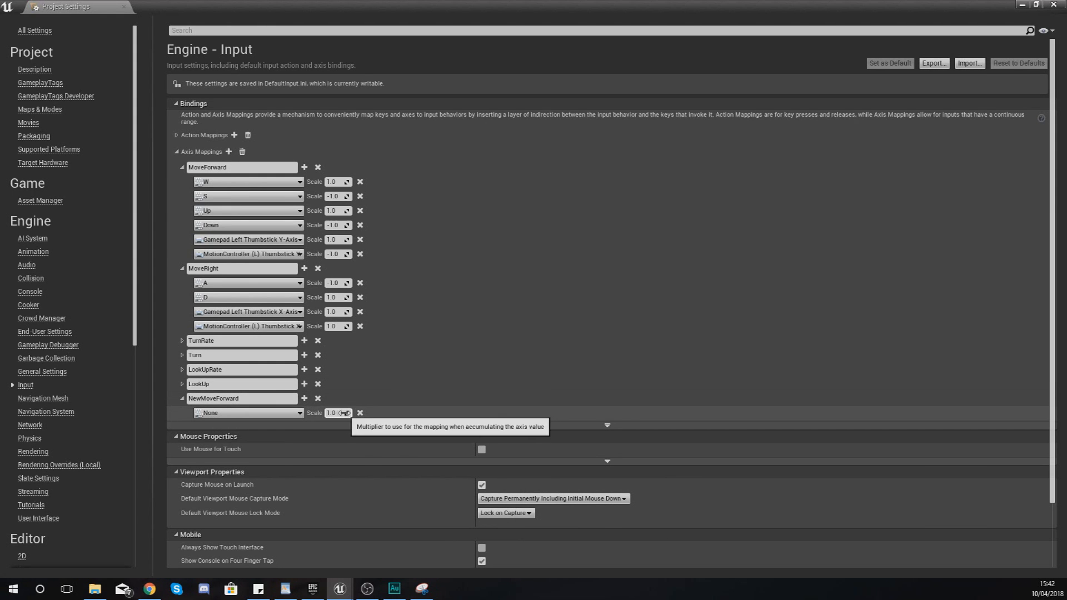
click(283, 414)
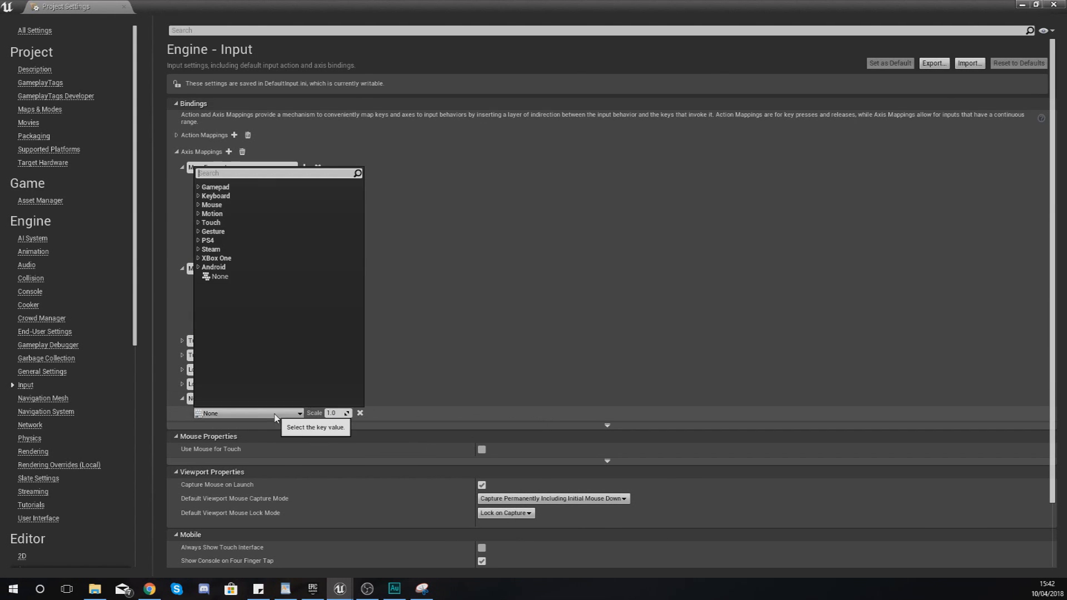
click(331, 413)
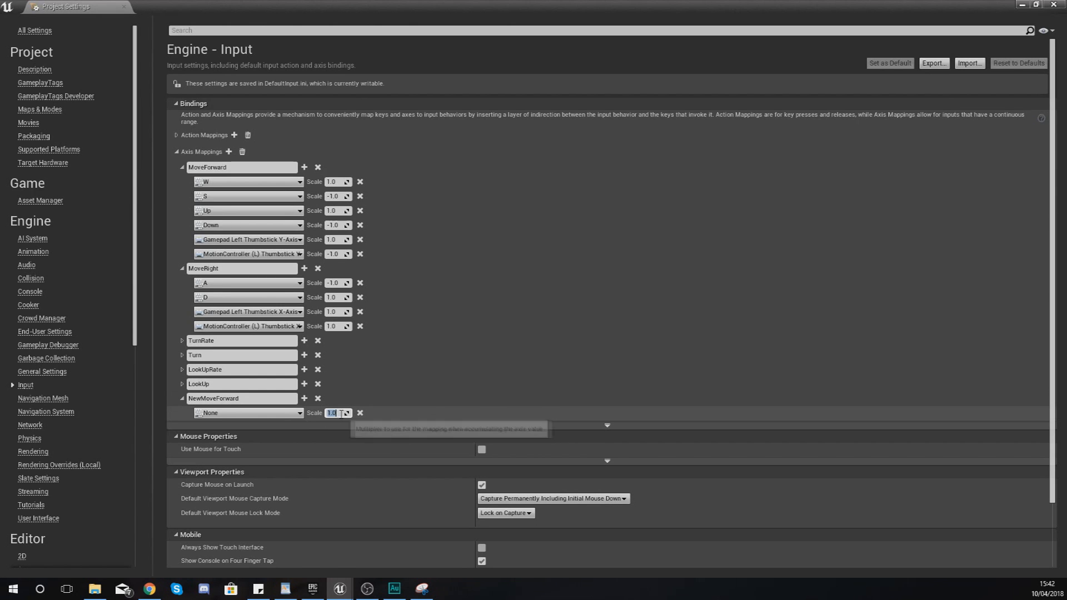
click(279, 416)
click(279, 417)
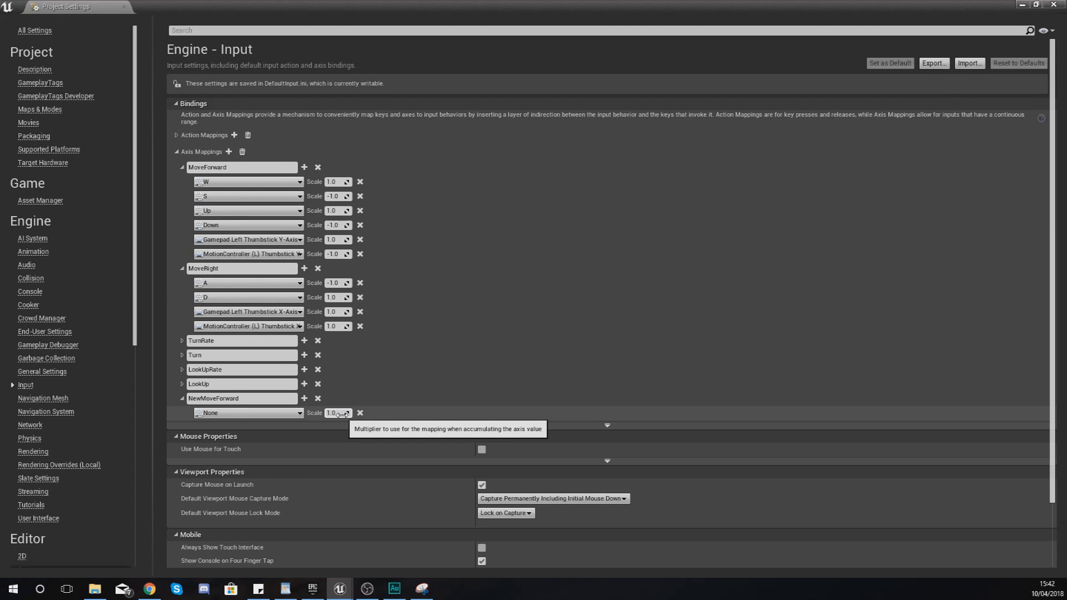
click(280, 413)
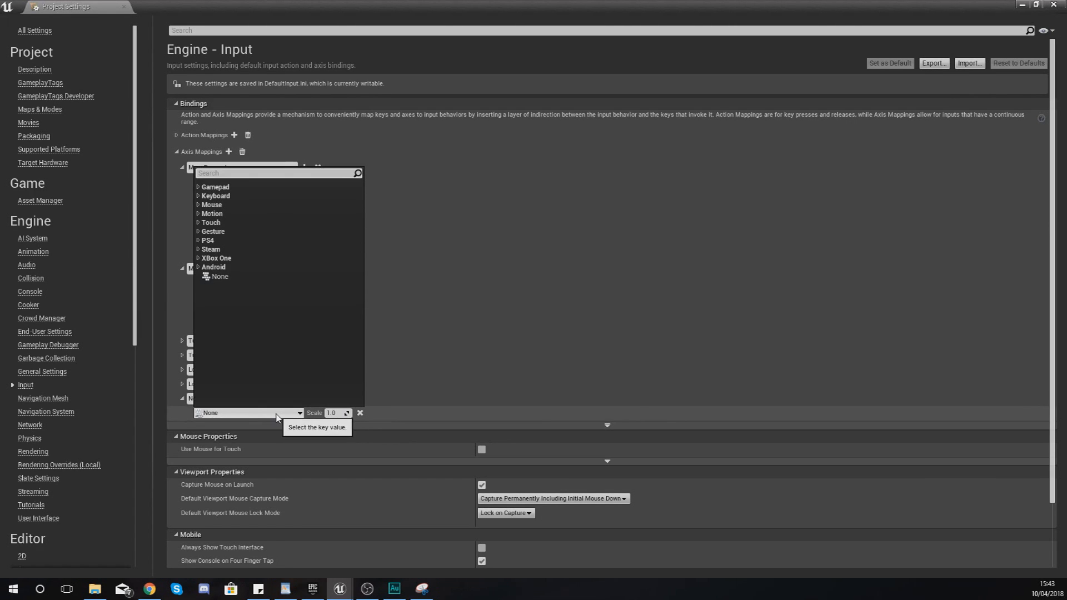
click(244, 414)
Step: Assign the keyboard key W to the first binding of the NewMoveForward axis mapping
click(245, 414)
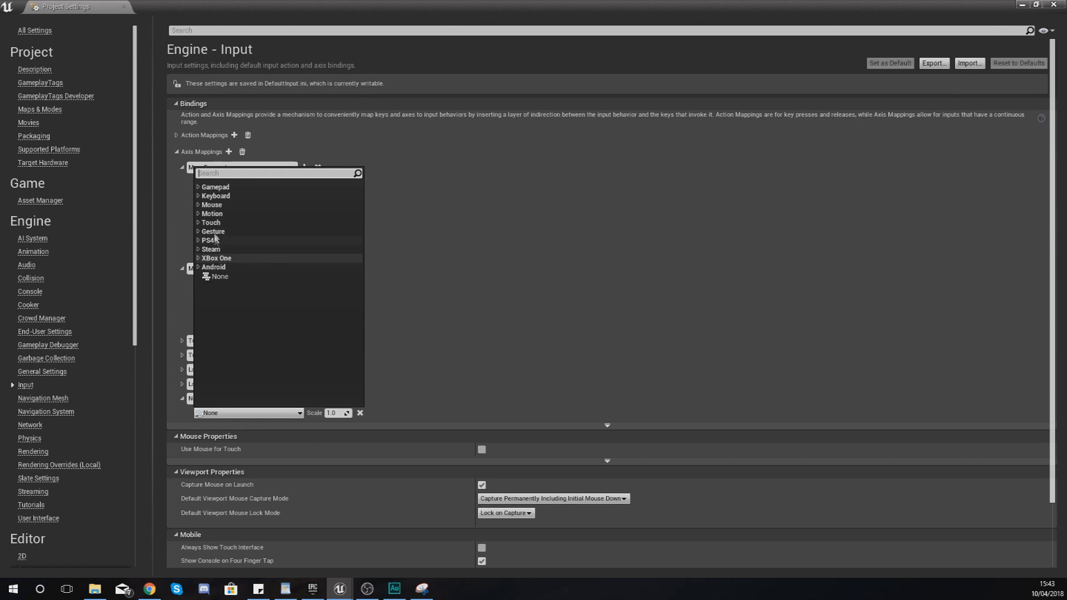
click(215, 196)
scroll(261, 295, down, 3)
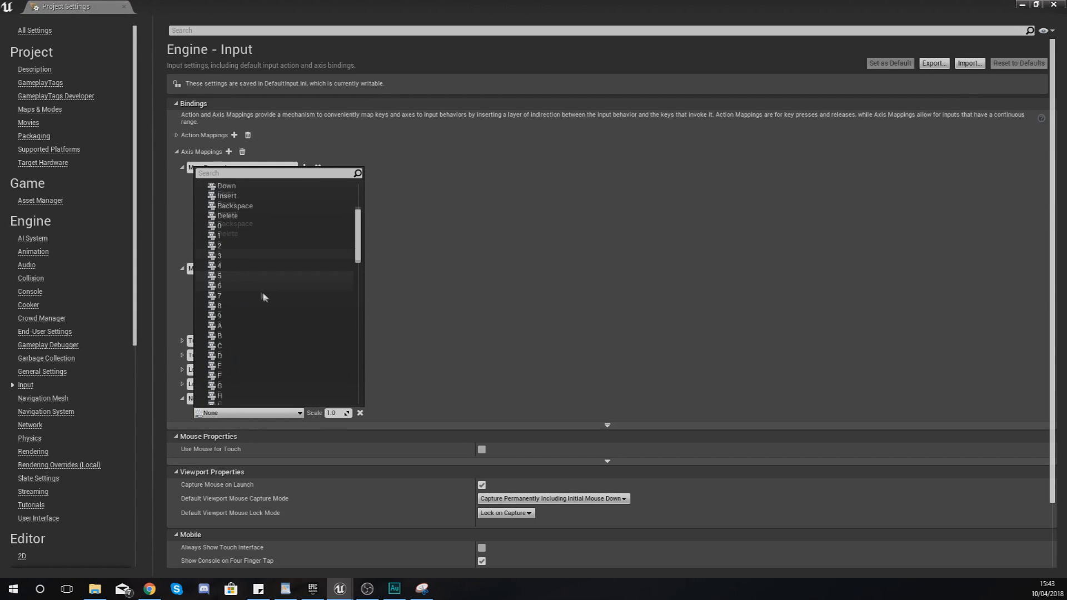
drag(356, 264, 353, 300)
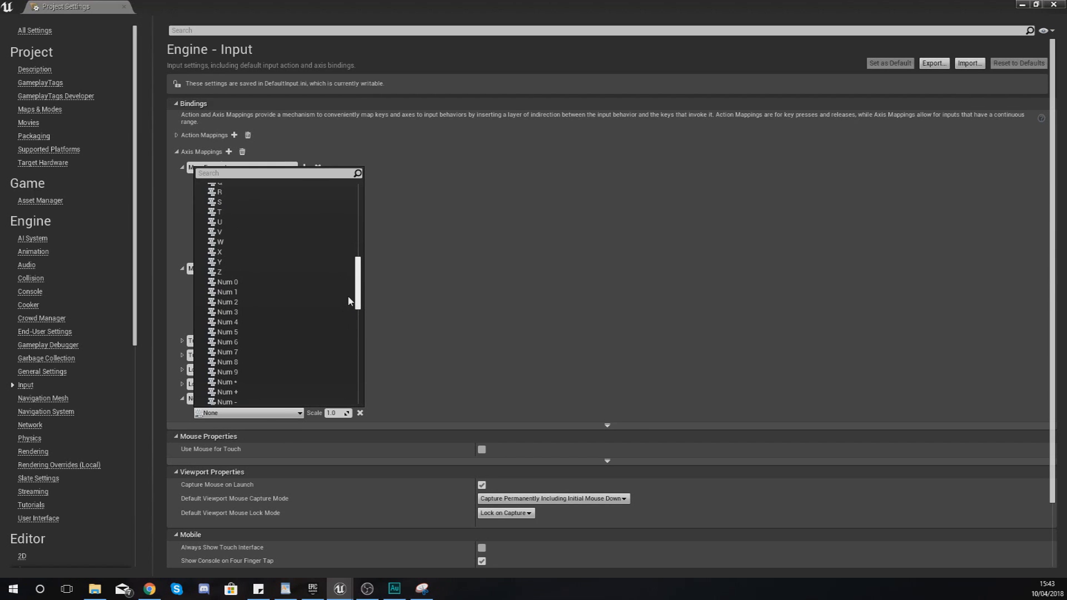
click(214, 242)
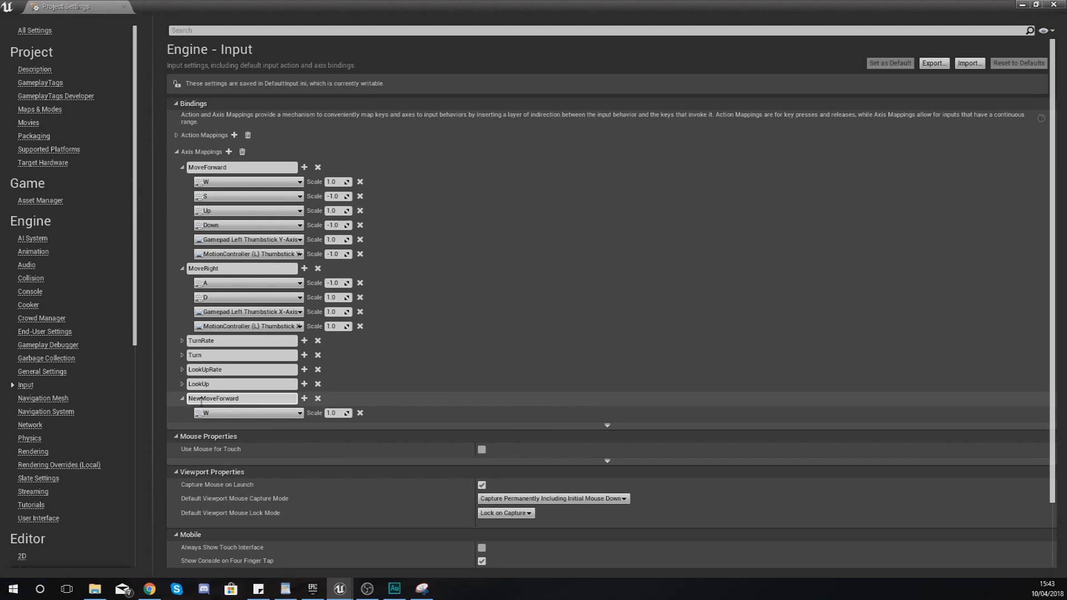
Step: Add a second binding to NewMoveForward using the keyboard key S with a scale of -1.0
click(305, 400)
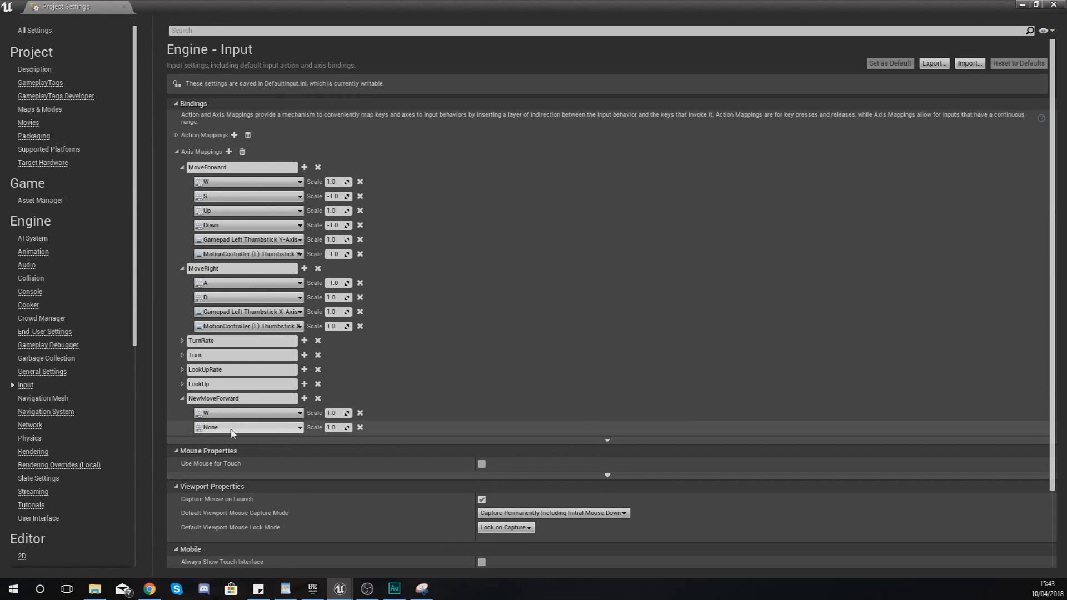
click(256, 427)
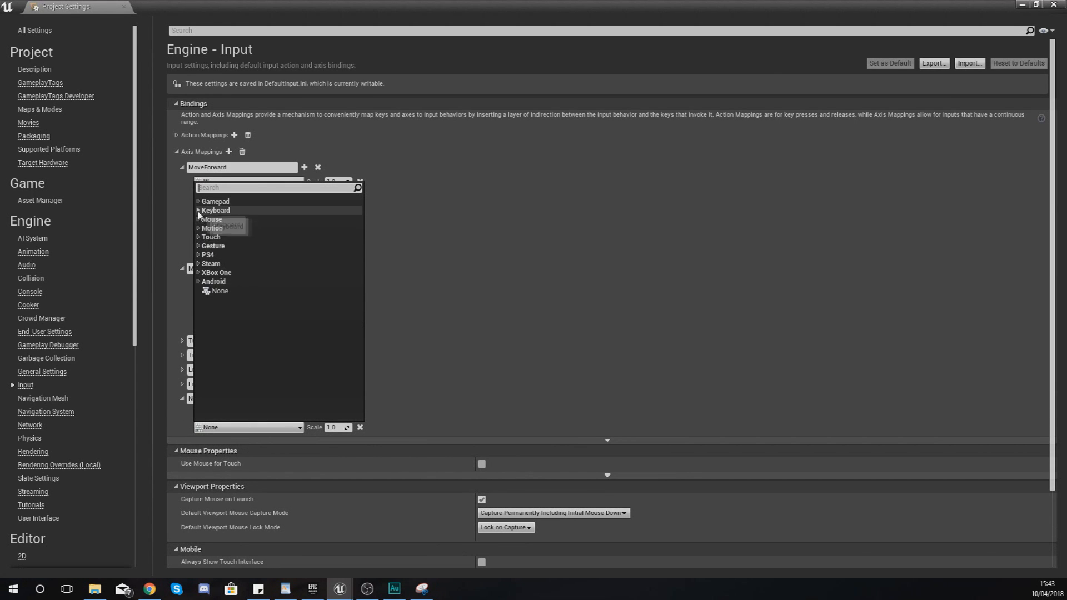
click(216, 210)
scroll(249, 322, down, 3)
scroll(249, 322, down, 5)
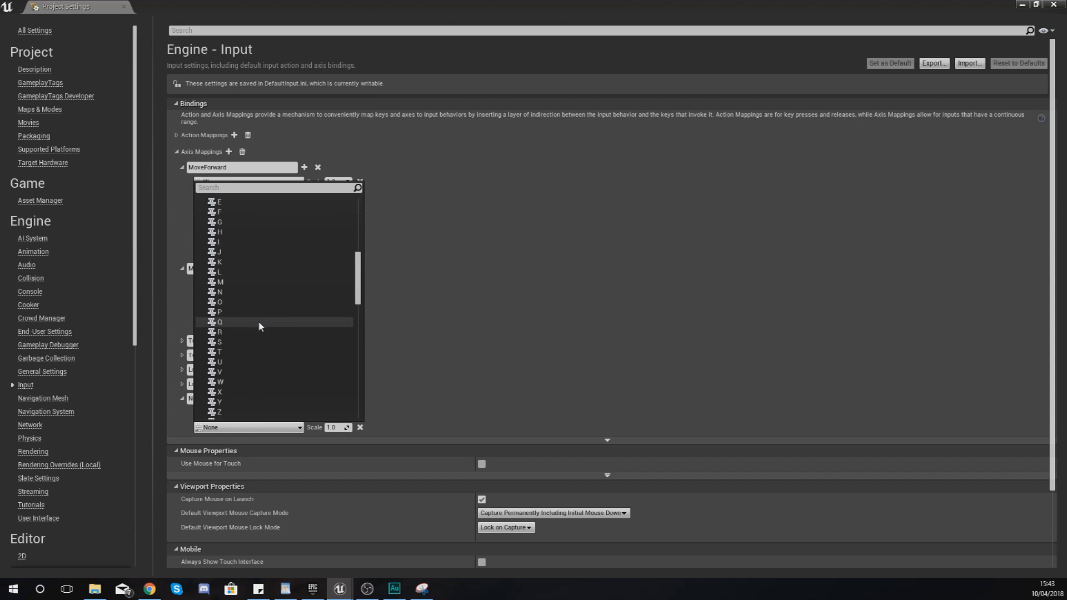
click(233, 342)
click(333, 428)
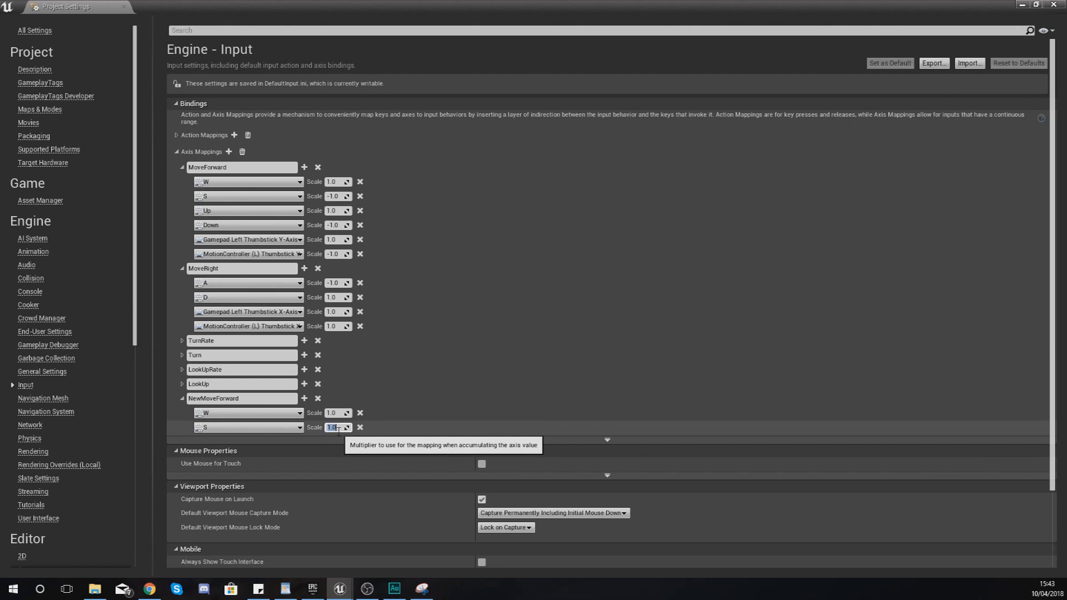
text(-1.0)
key(Return)
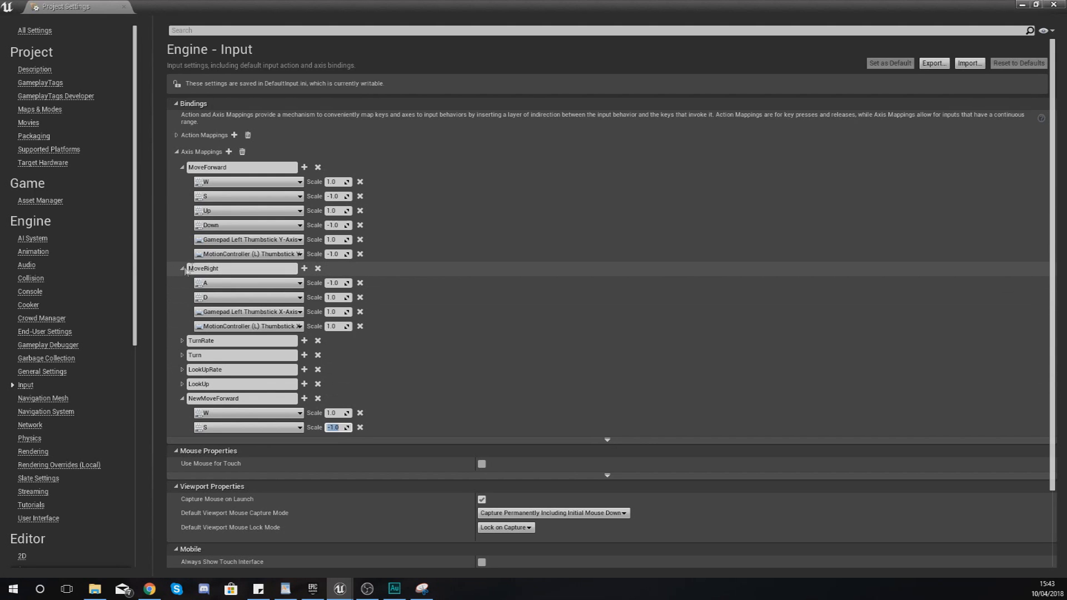
Step: Add another axis mapping and name it NewMoveRight
click(229, 152)
click(238, 441)
text(NewMoveRight)
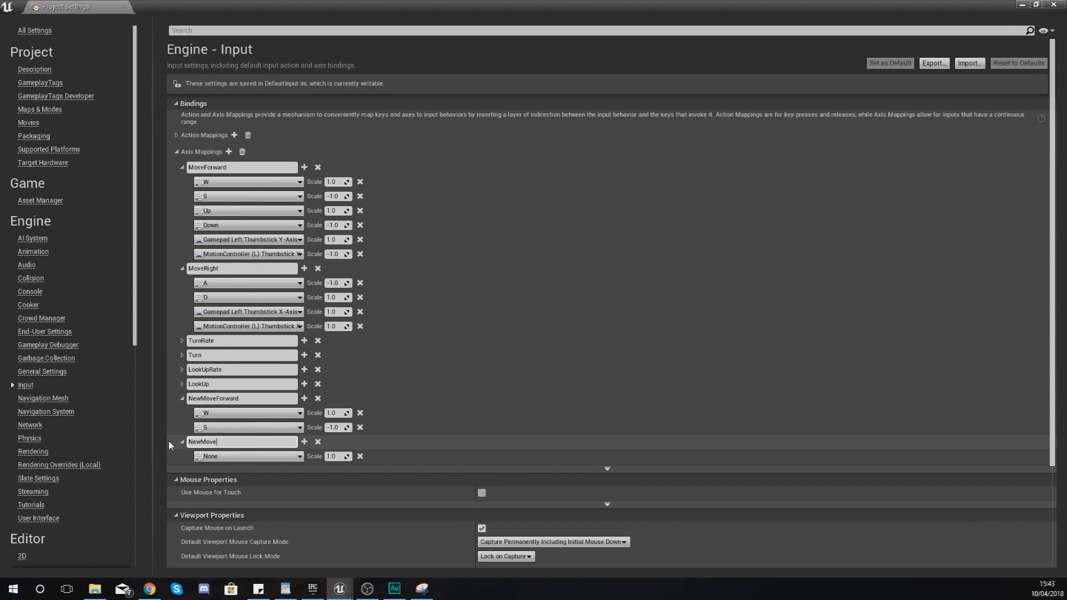
key(Return)
Step: Assign the keyboard key D to the first binding of the NewMoveRight axis mapping
click(339, 457)
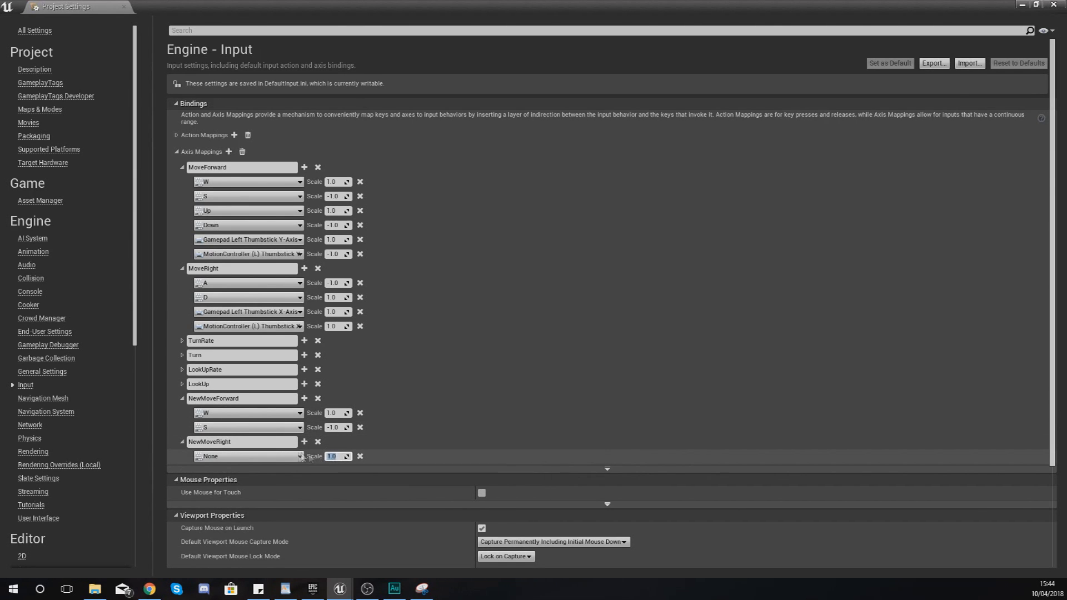
click(242, 457)
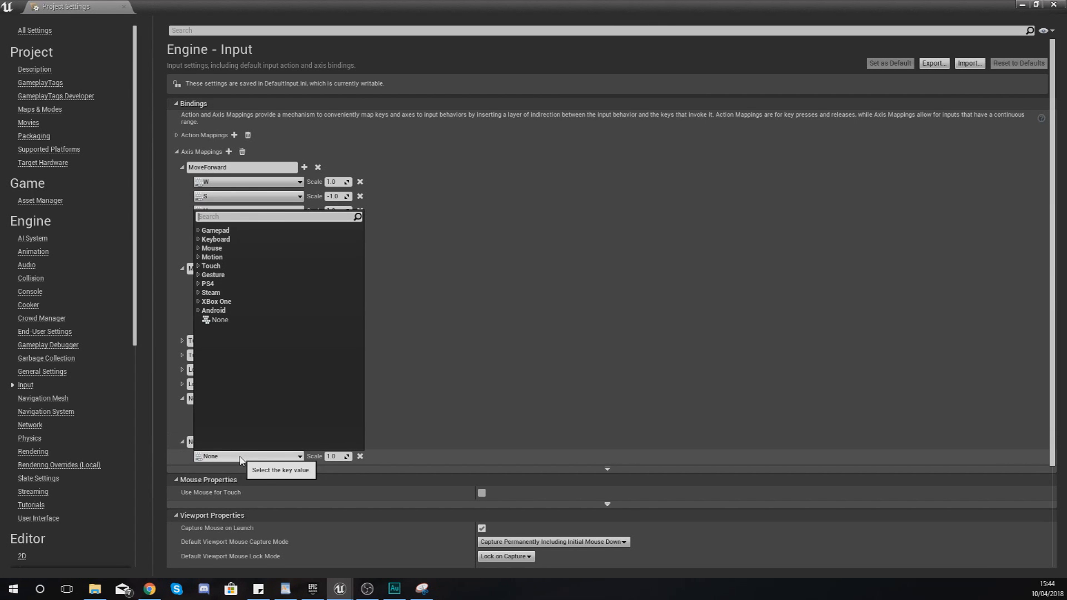
click(211, 239)
scroll(235, 335, down, 10)
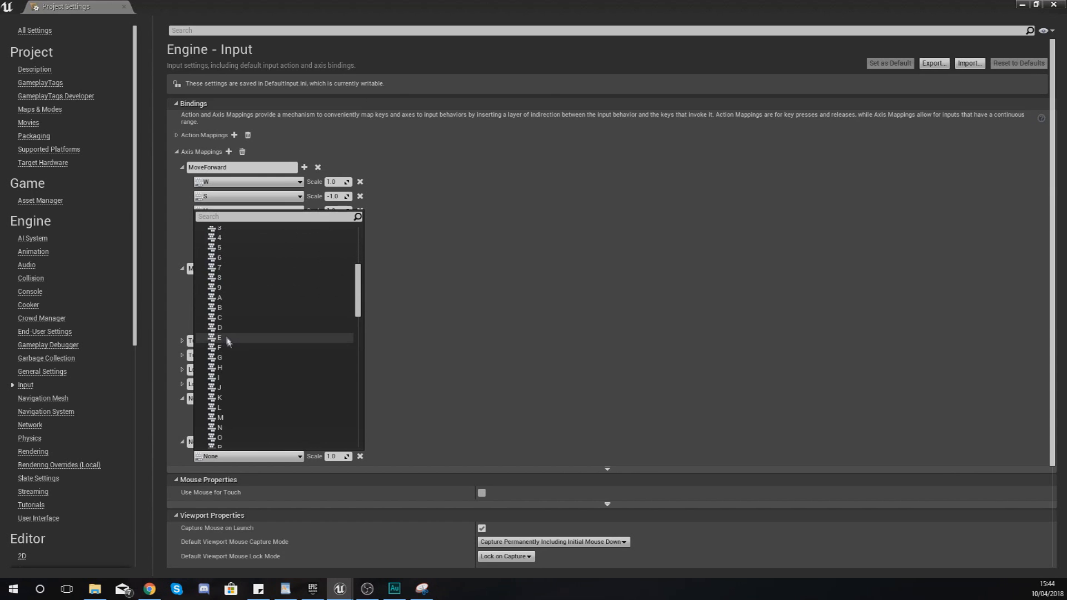
click(219, 328)
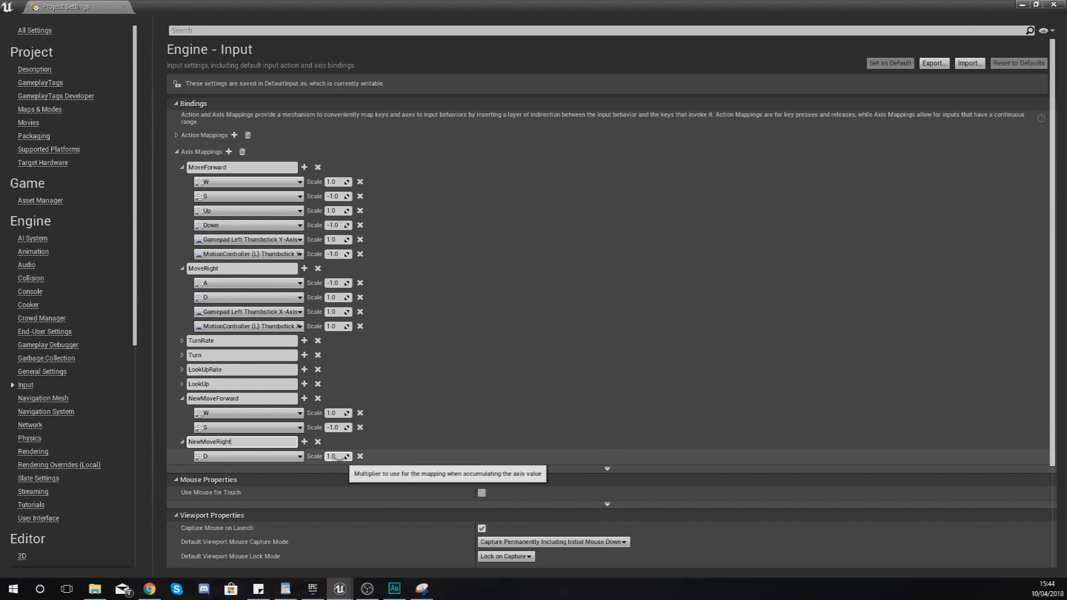
Step: Add a second binding to NewMoveRight using the keyboard key A with a scale of -1.0, and close the project settings
click(305, 441)
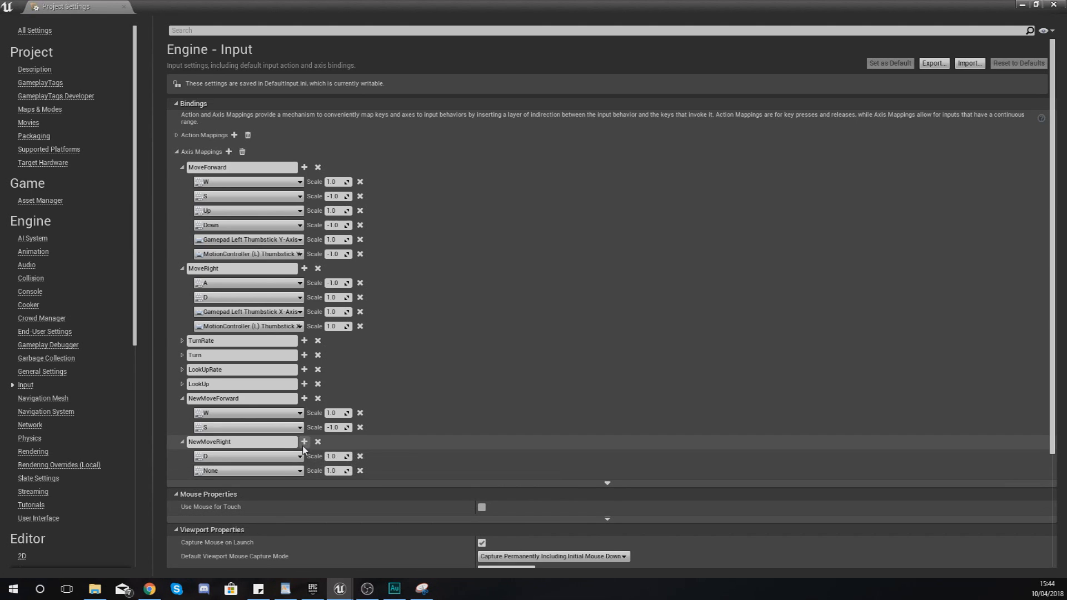
click(278, 471)
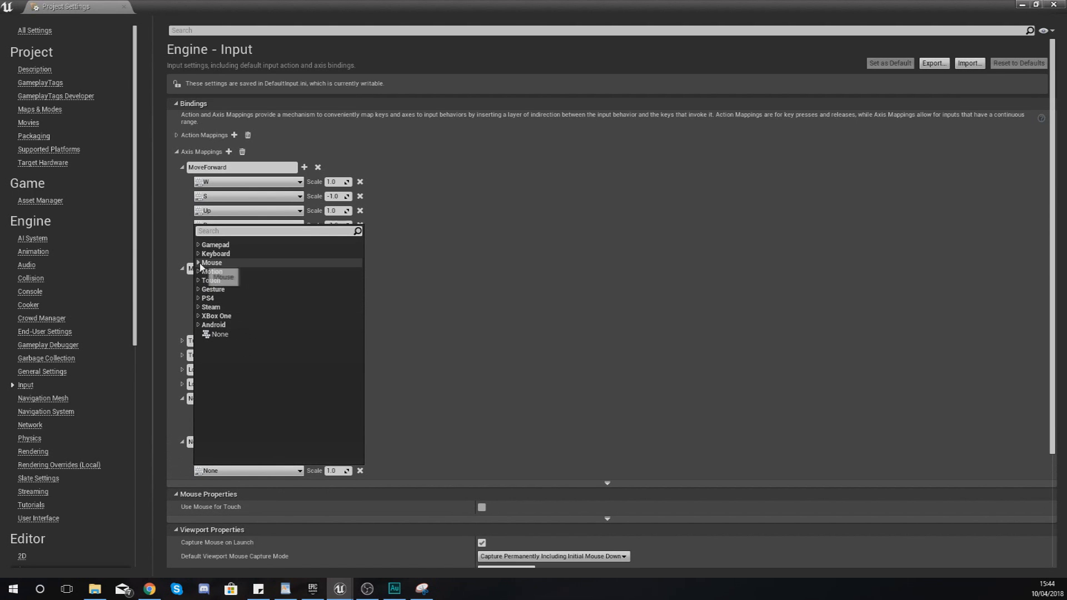
click(214, 254)
scroll(222, 275, down, 7)
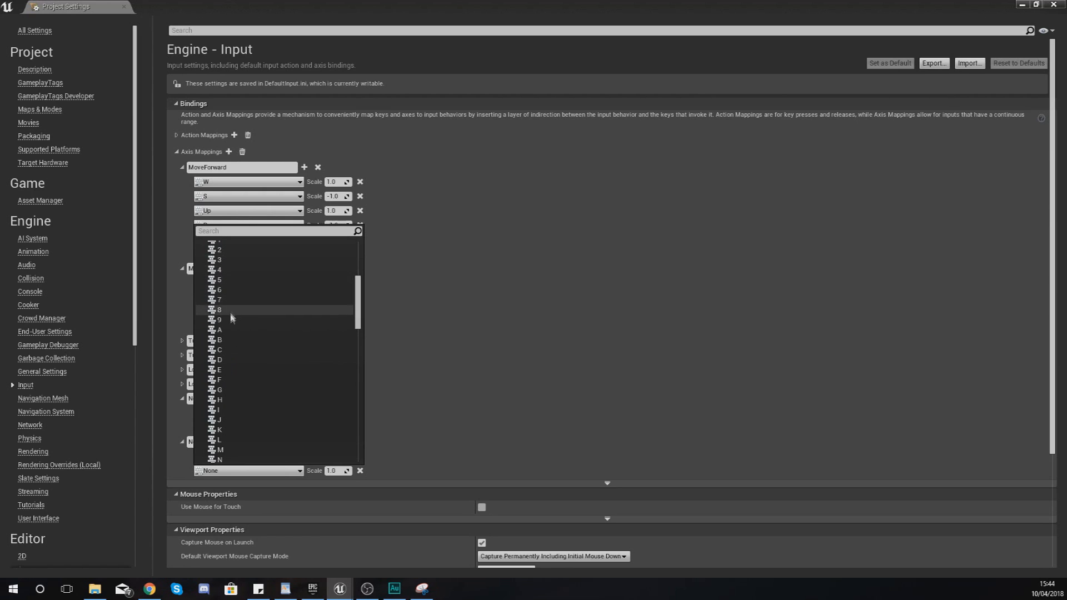
click(222, 330)
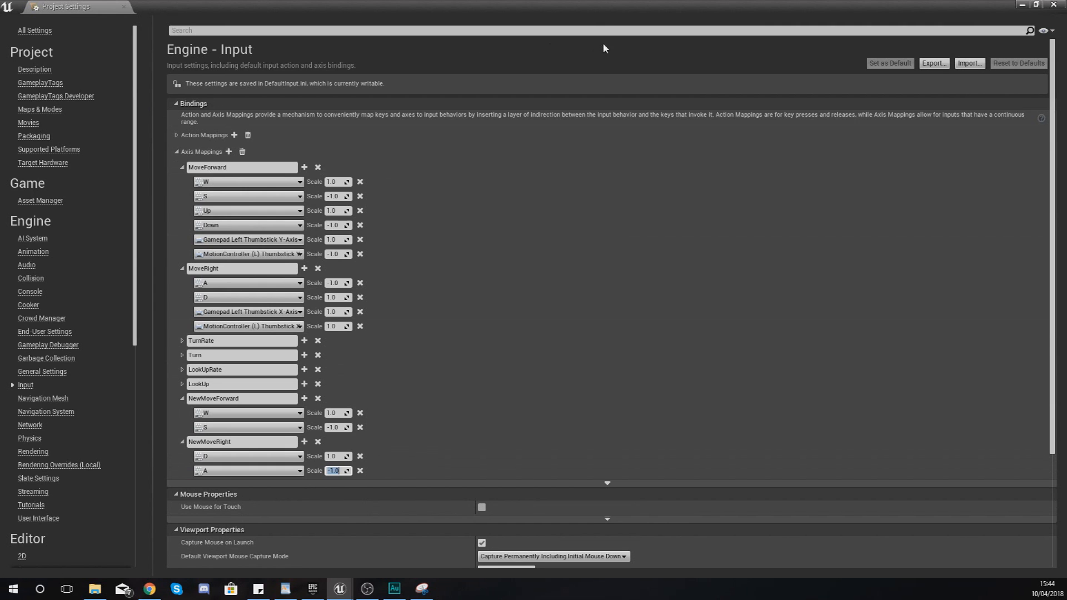
click(1049, 7)
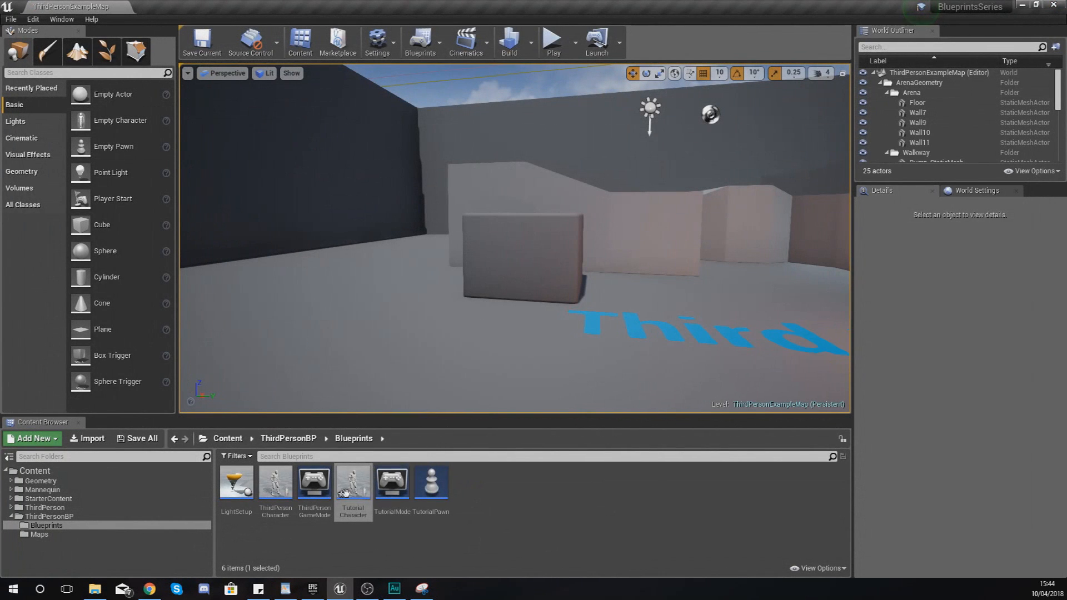
Step: Open the TutorialCharacter blueprint and add a NewMoveForward axis event below the existing mouse rotation nodes in the Event Graph
double_click(353, 484)
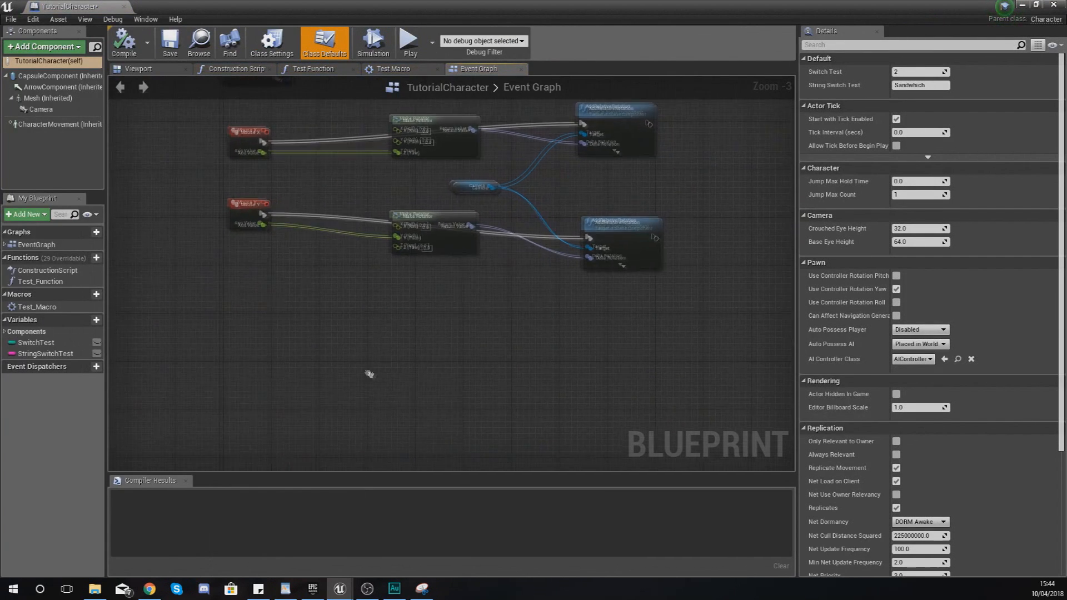
right_click(239, 361)
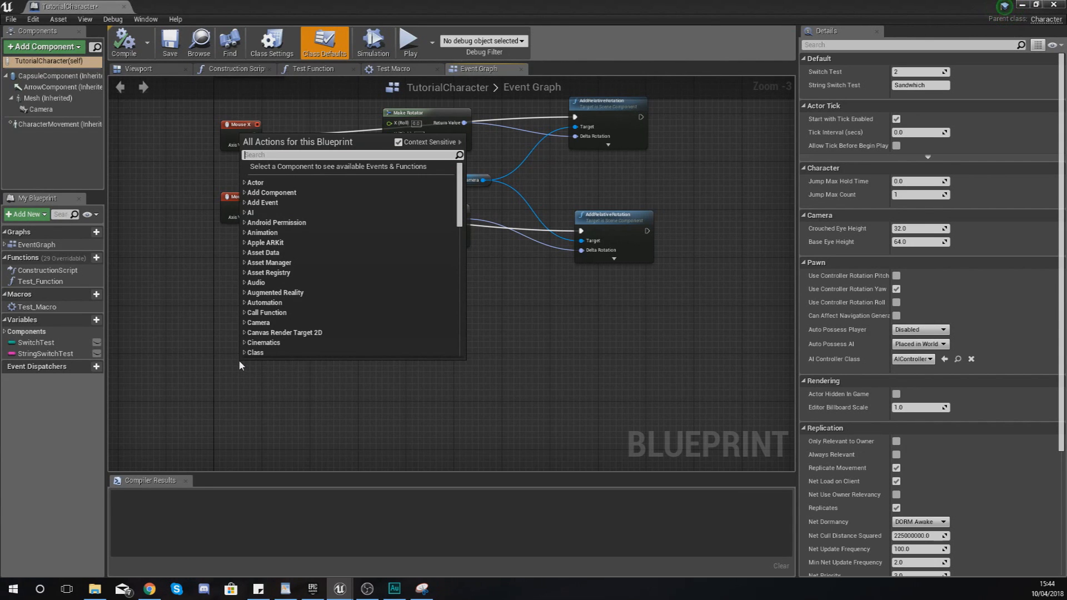
text(new move)
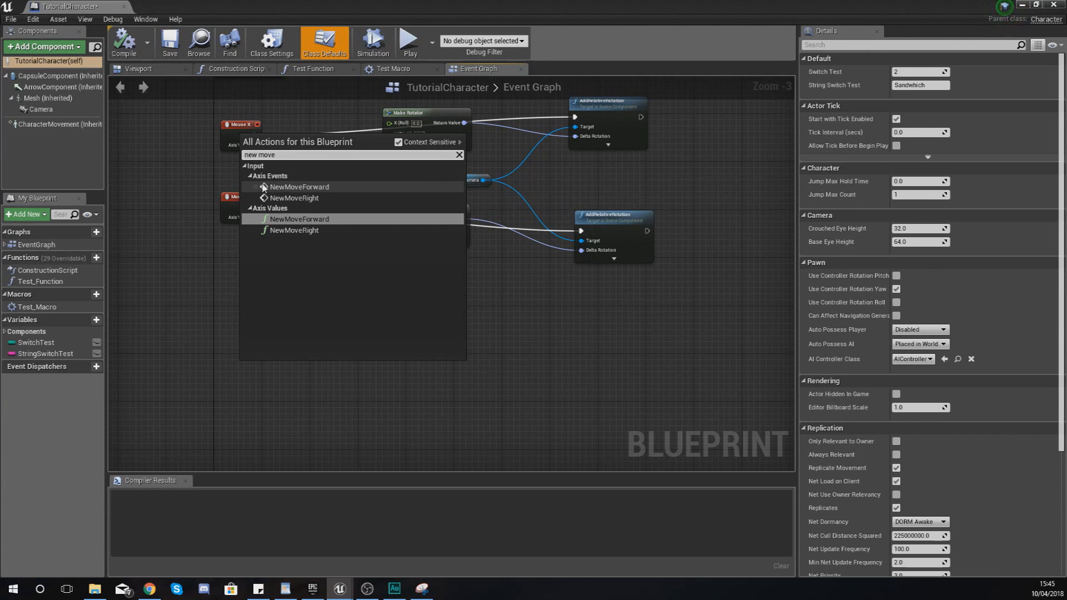
click(307, 187)
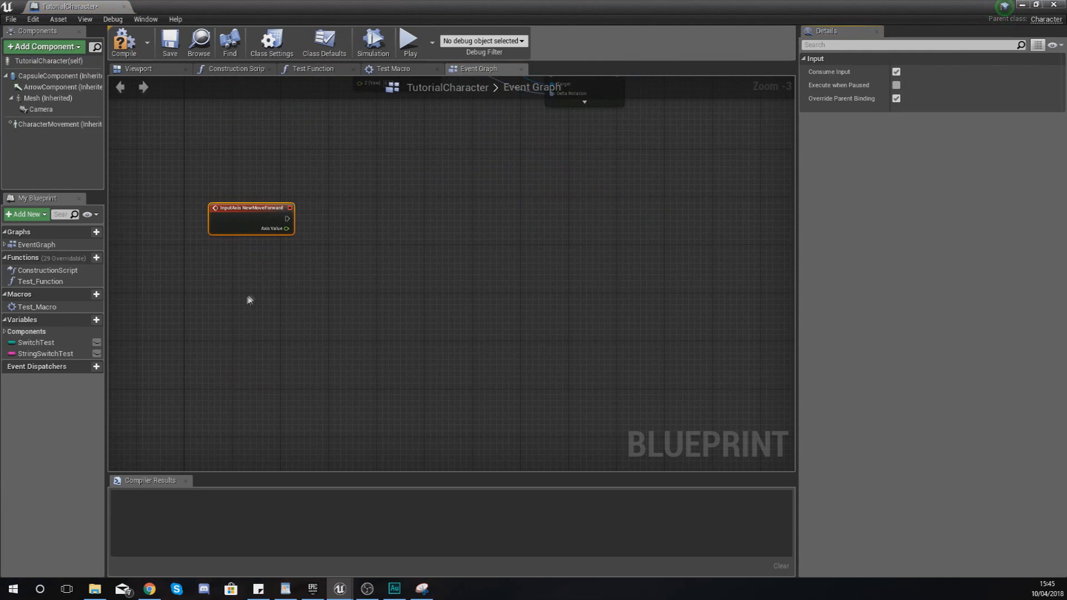
Step: Add a NewMoveRight axis event below the NewMoveForward event
right_click(244, 301)
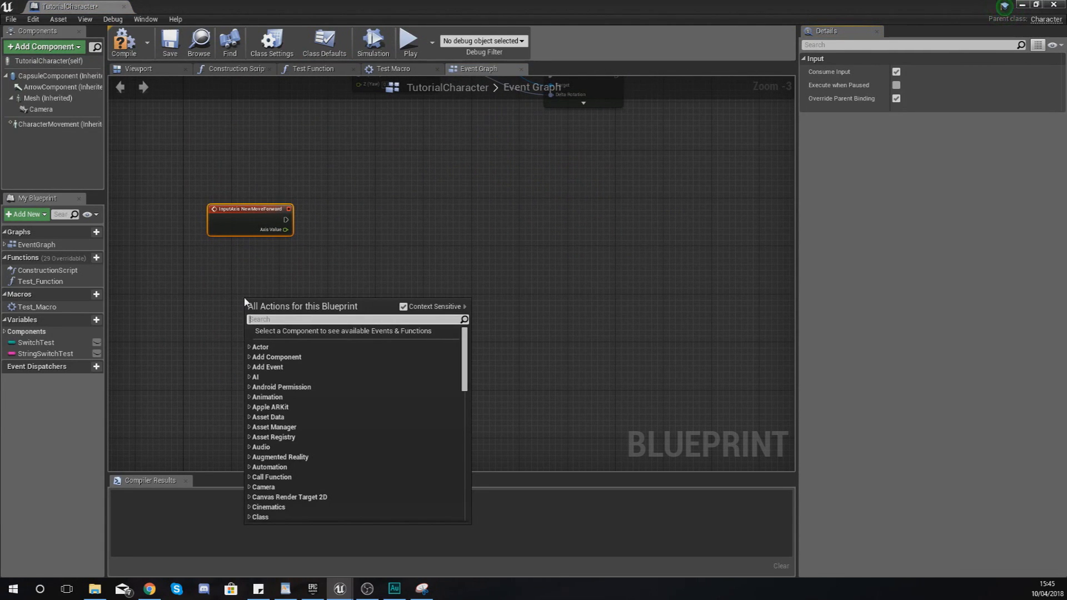
text(newmover)
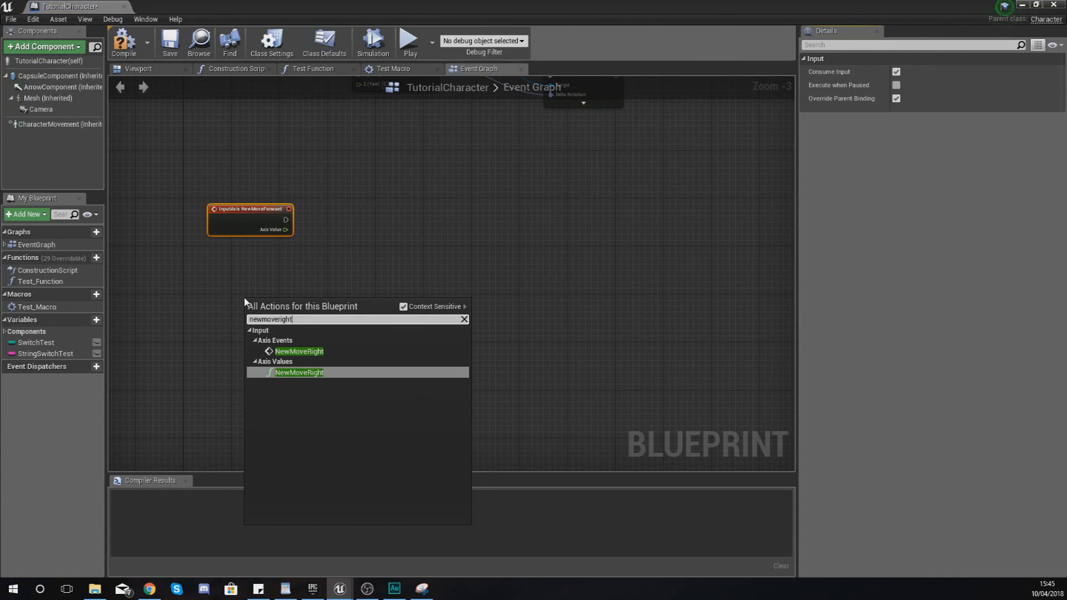
text(ight)
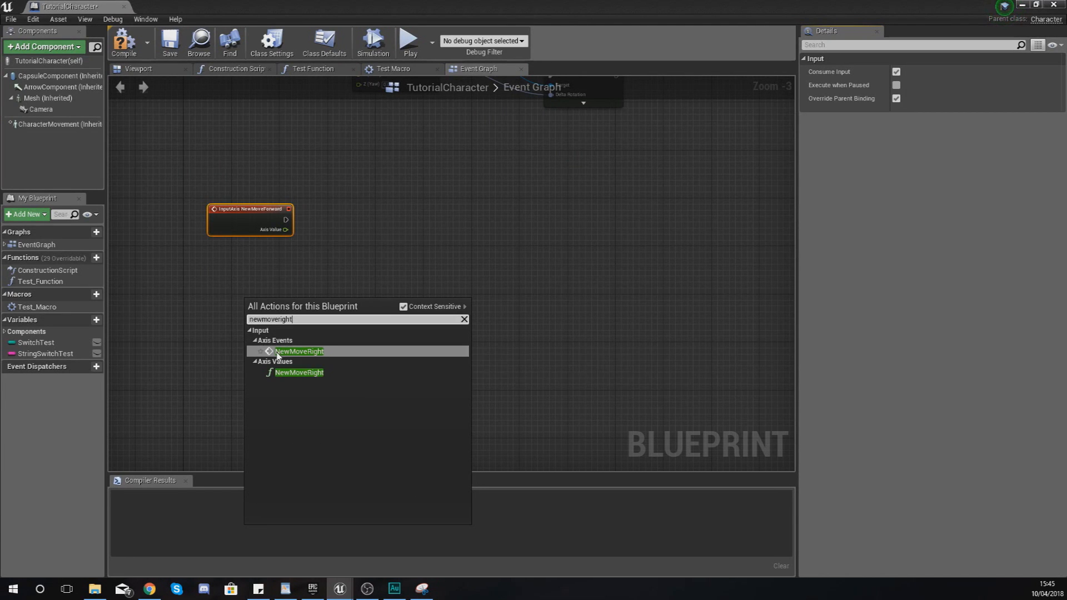
click(295, 352)
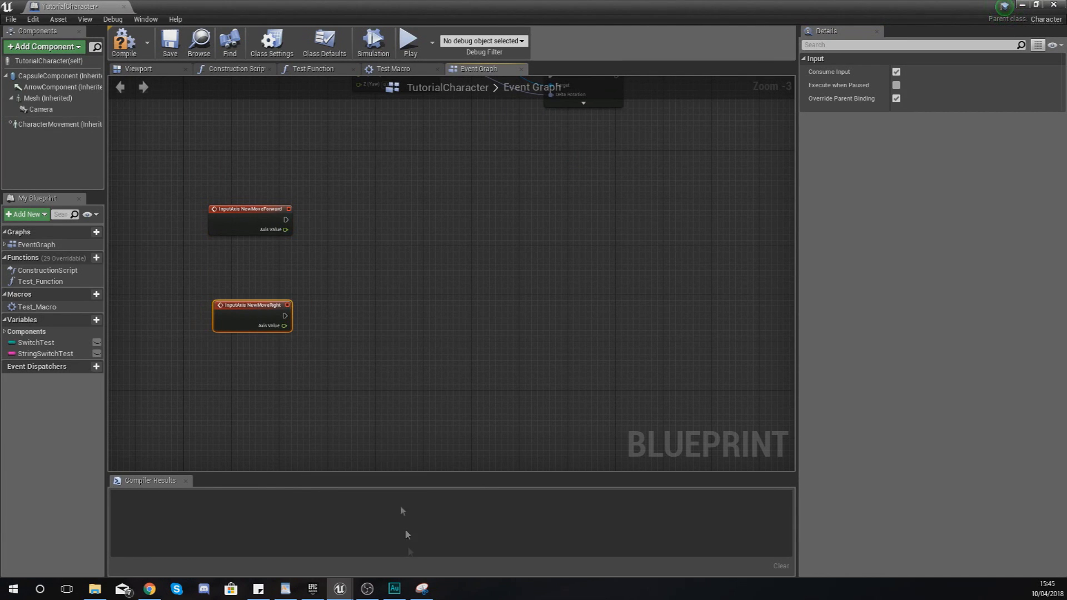
click(424, 589)
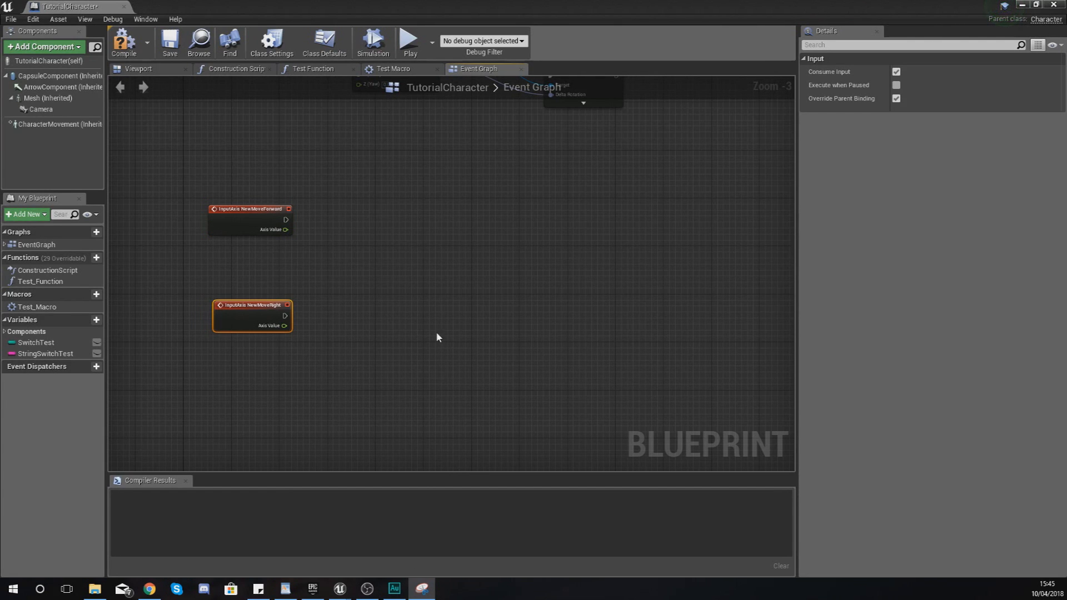
Step: Add an Add Movement Input node and place it to the right of the axis events, level with NewMoveForward
click(477, 274)
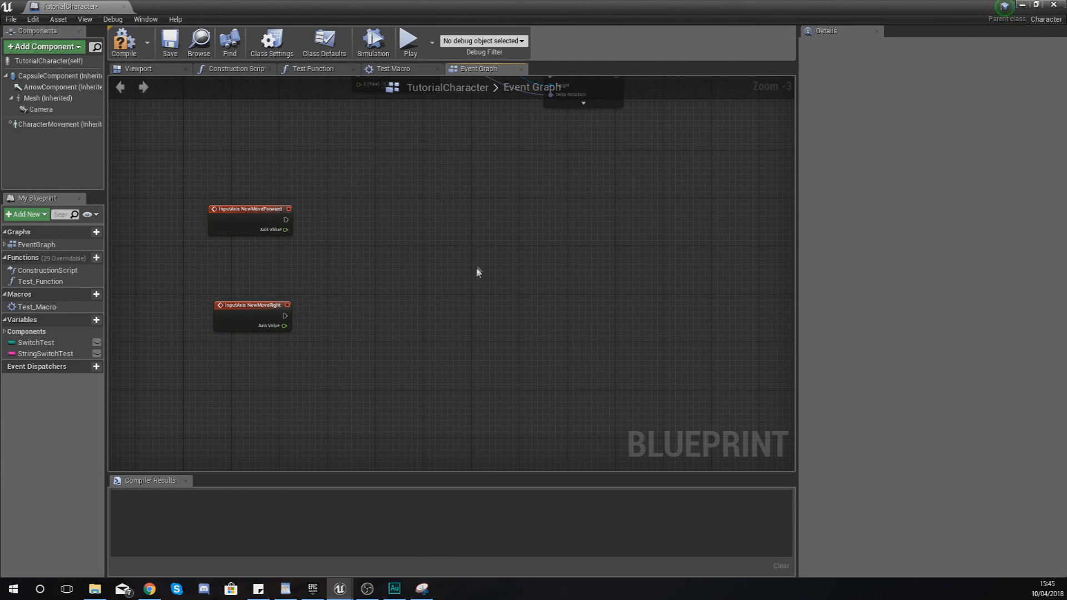
right_click(481, 265)
text(add movement)
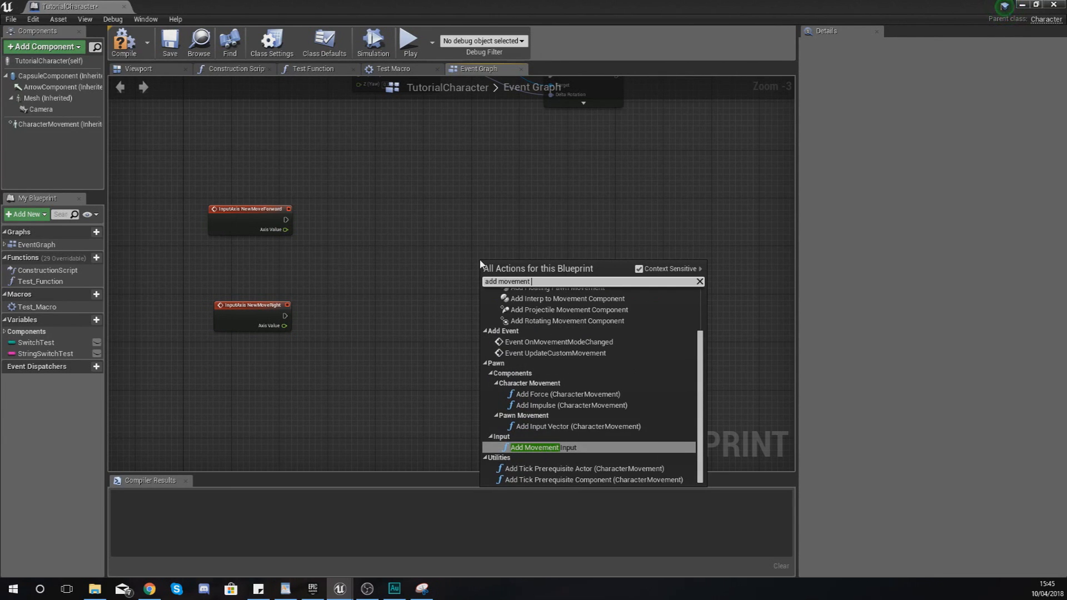
key(Return)
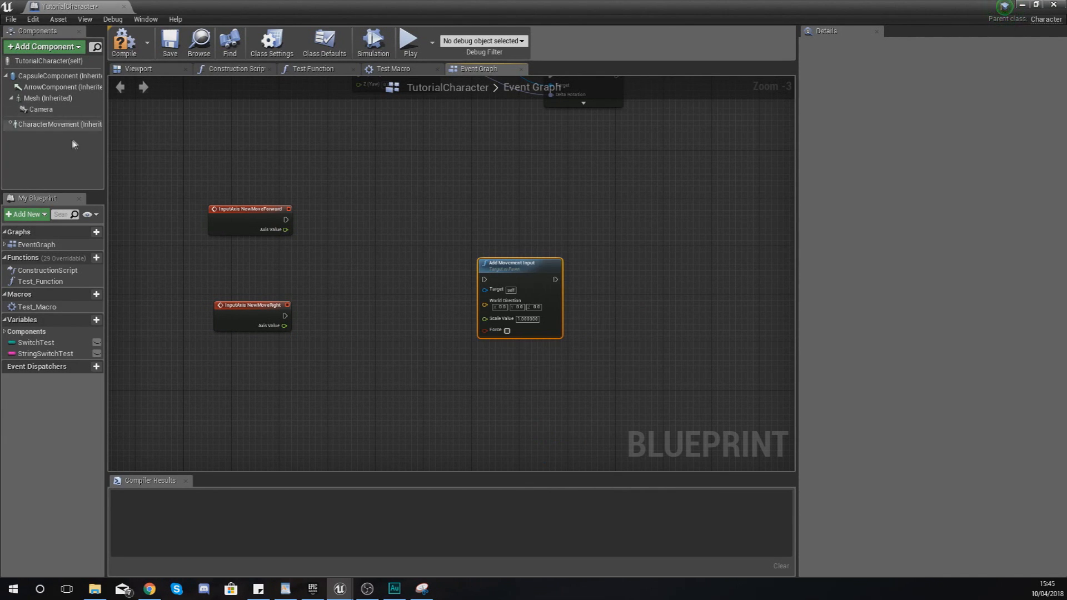
drag(512, 271, 560, 206)
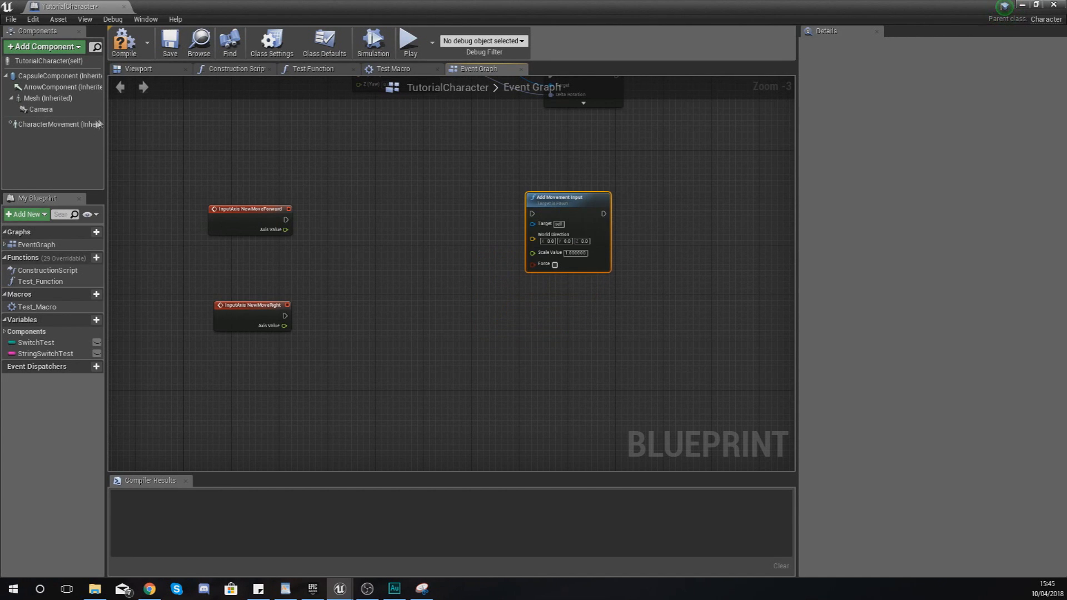
click(66, 125)
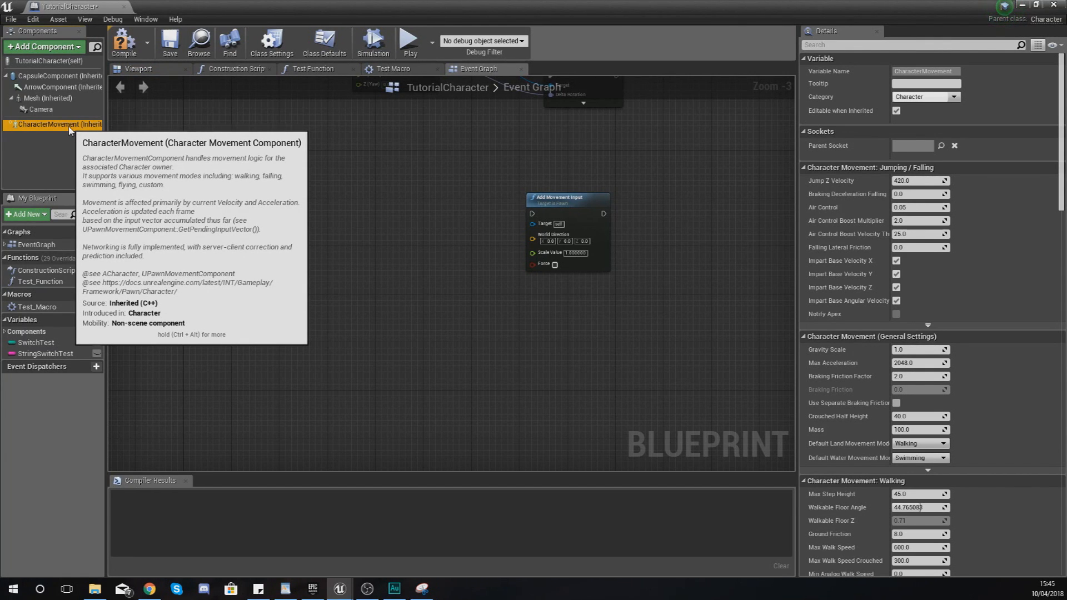
Step: Move the Add Movement Input node up slightly, duplicate it, and place the copy directly below the original
click(541, 217)
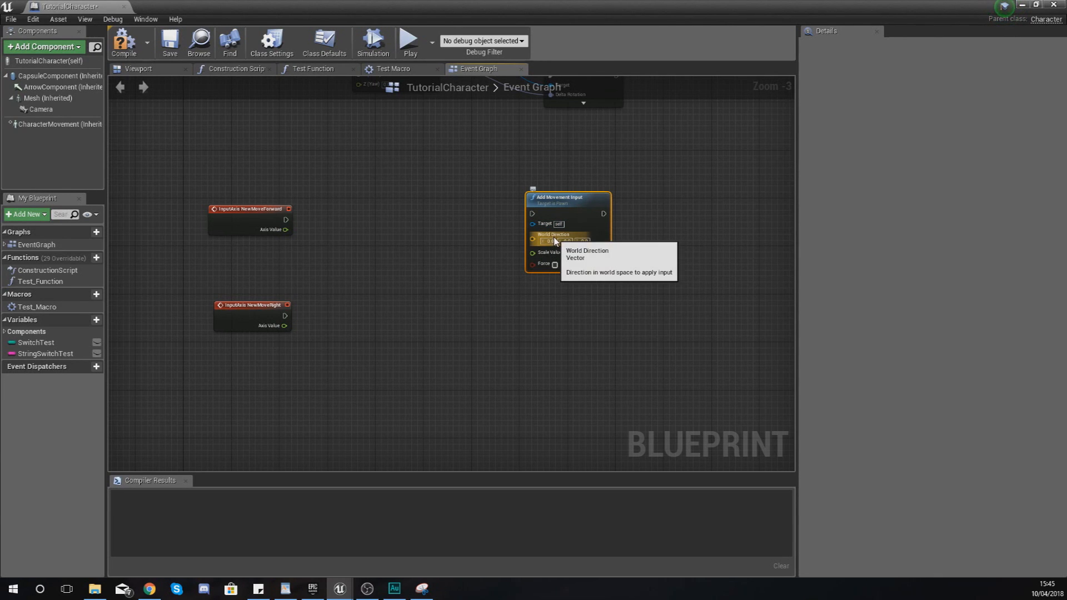
drag(567, 210, 574, 187)
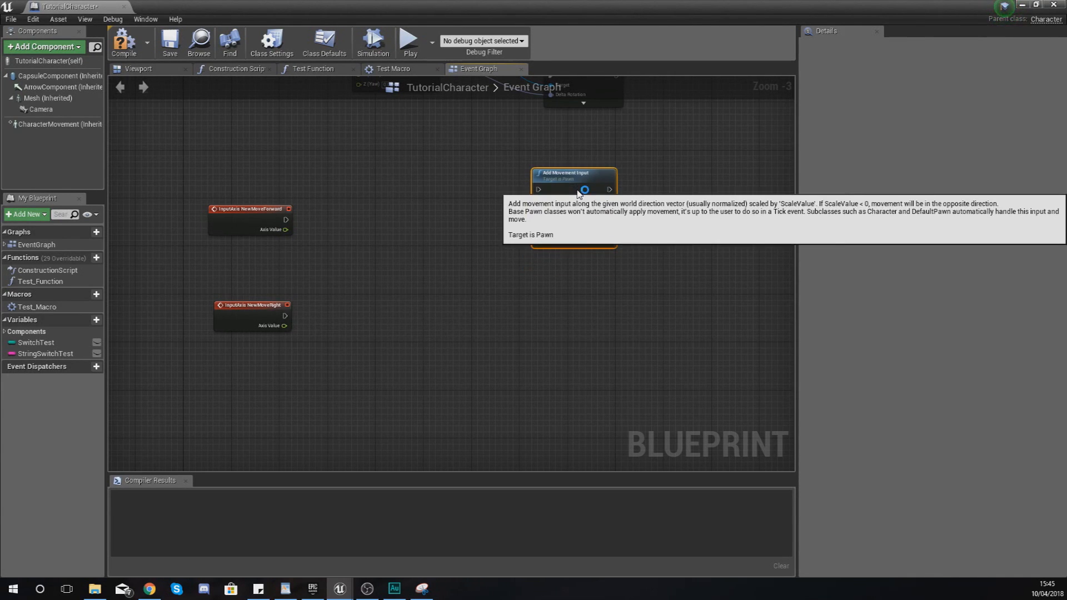
key(ctrl+c)
key(ctrl+v)
drag(593, 280, 557, 340)
click(558, 305)
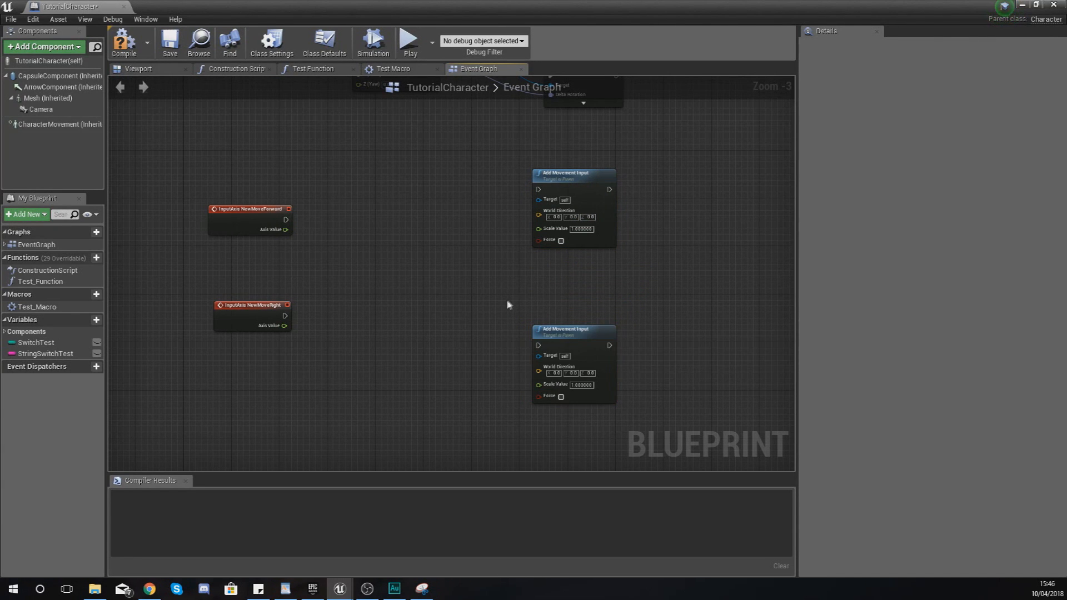
Step: Move the NewMoveRight event and the second Add Movement Input node down so they line up with each other
drag(251, 310, 244, 370)
click(546, 361)
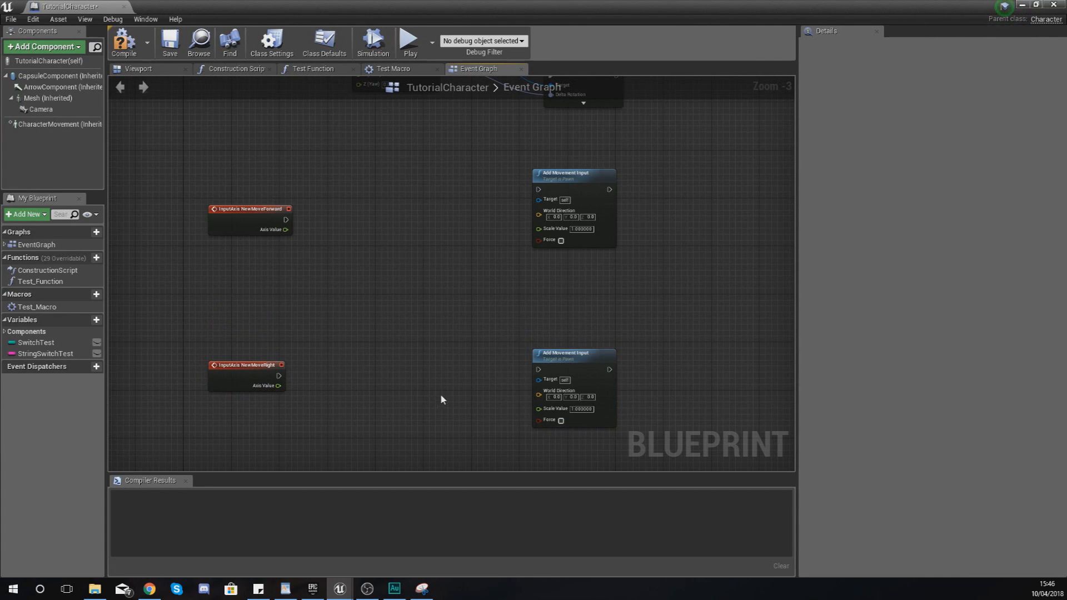
right_drag(568, 364, 593, 326)
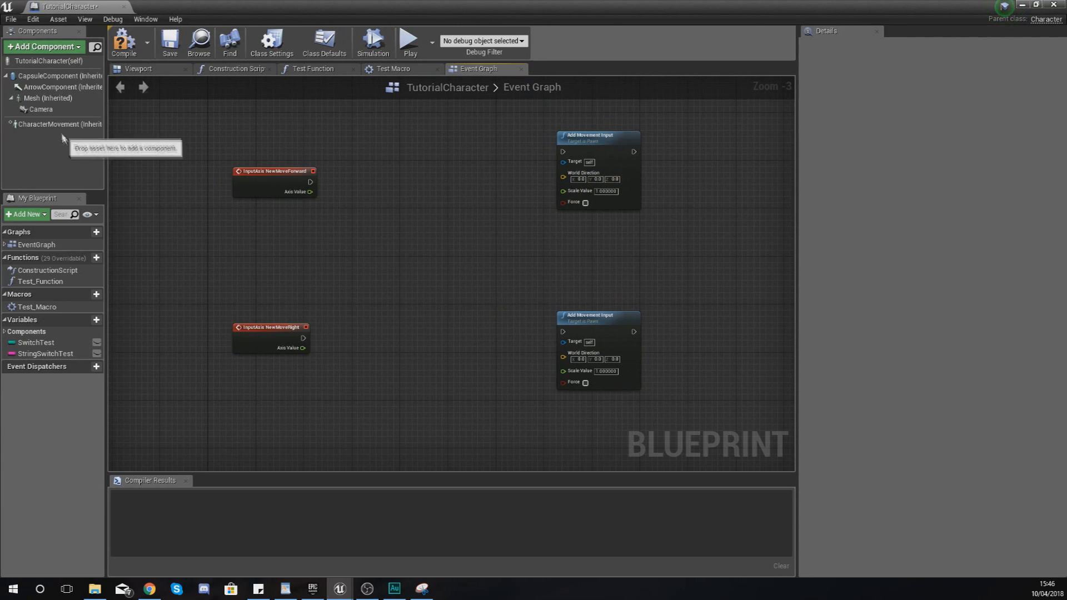
Step: Place a Camera component reference between the two axis events and attach a GetWorldRotation node to it
mouse_move(47, 109)
mouse_down()
mouse_move(225, 192)
mouse_move(282, 240)
mouse_move(92, 131)
mouse_move(249, 237)
mouse_move(47, 112)
mouse_up()
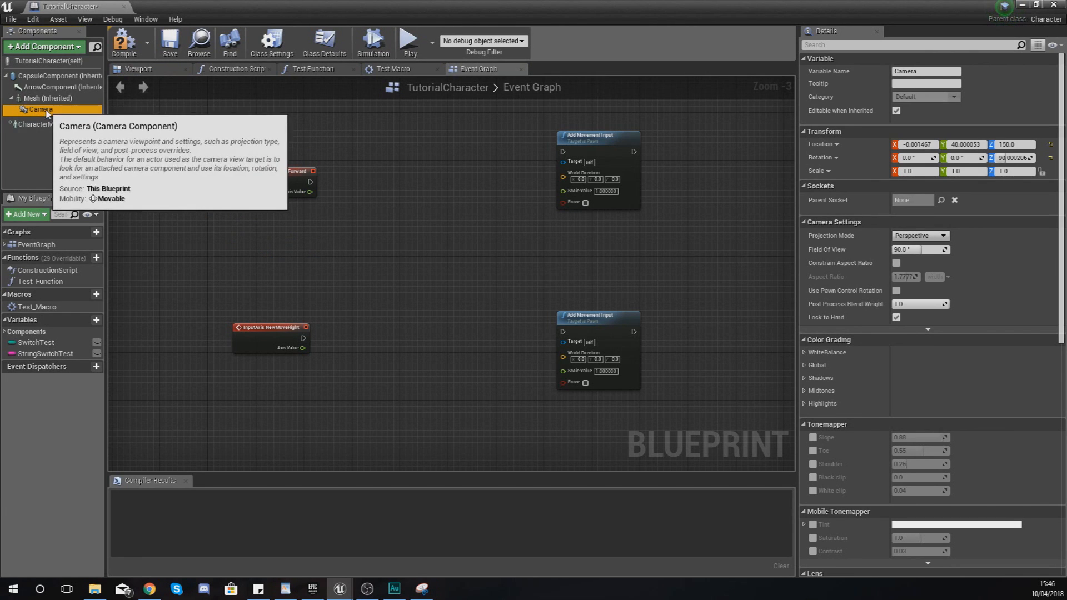
drag(47, 112, 348, 232)
text(getworldrot)
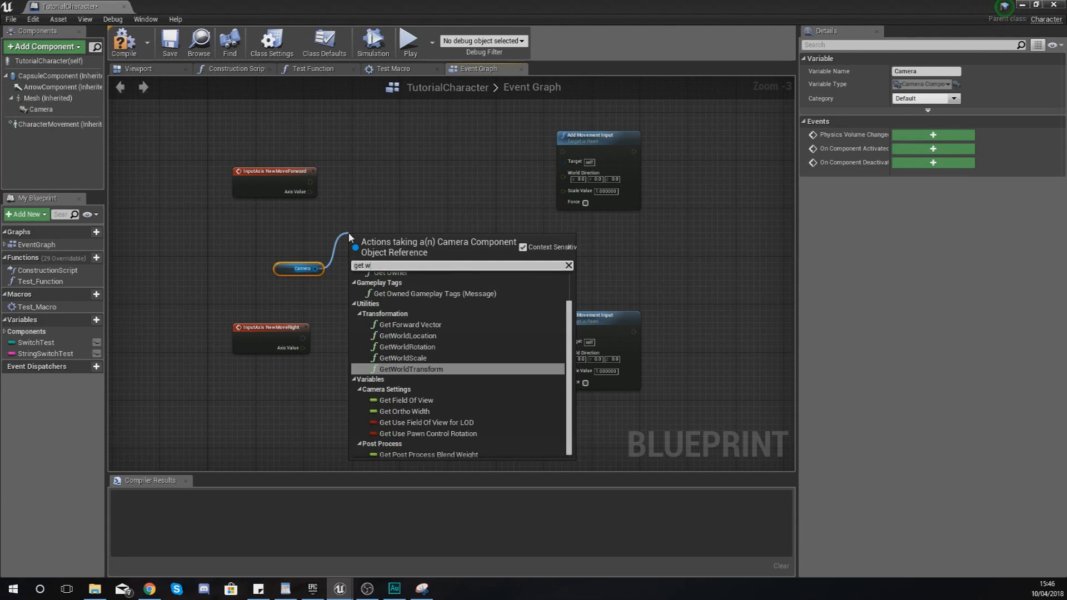
key(Return)
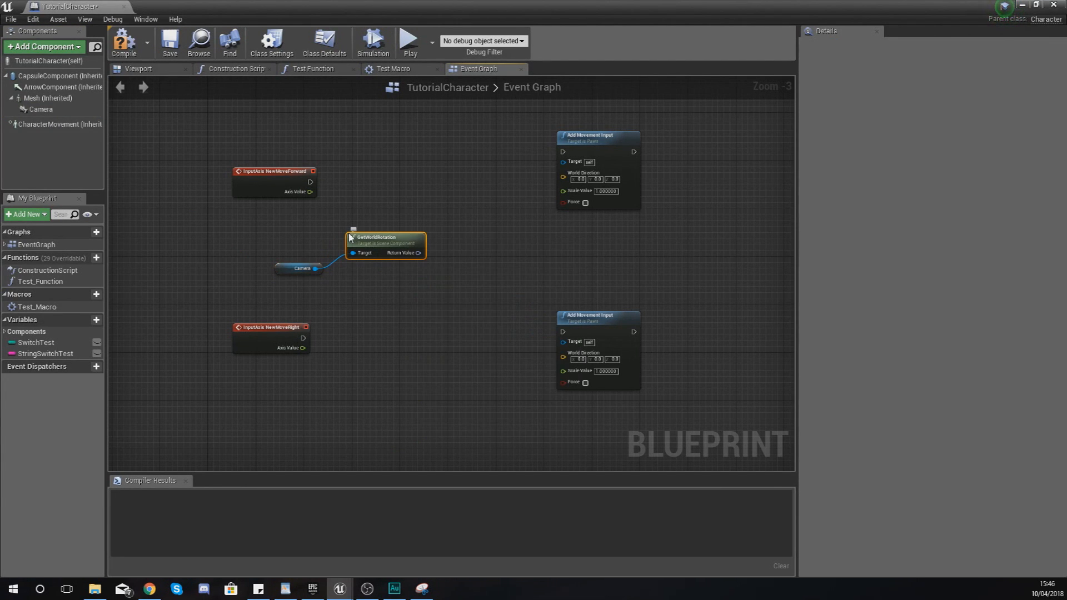
Step: Add a Get Forward Vector node from the camera's world rotation and connect it to the upper Add Movement Input's World Direction
drag(418, 253, 442, 255)
text(get forwa)
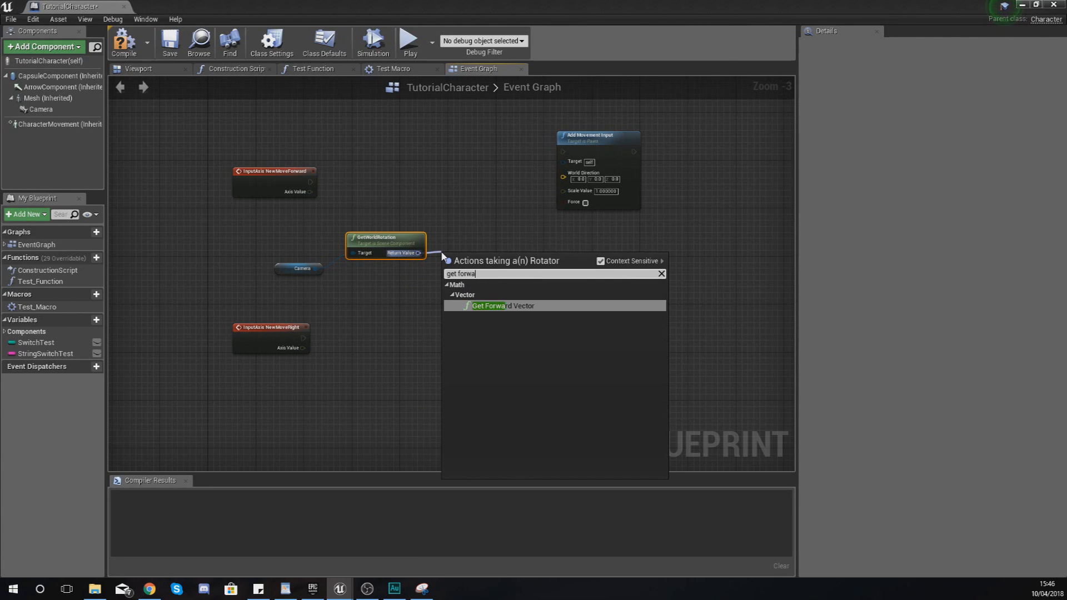
key(Return)
drag(468, 254, 468, 237)
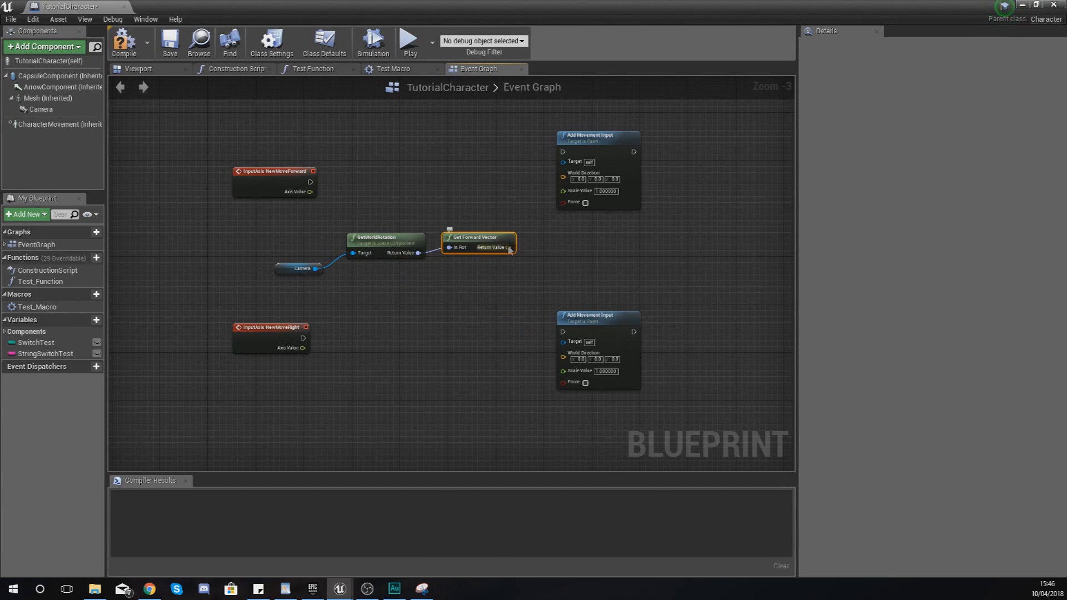
drag(508, 247, 563, 173)
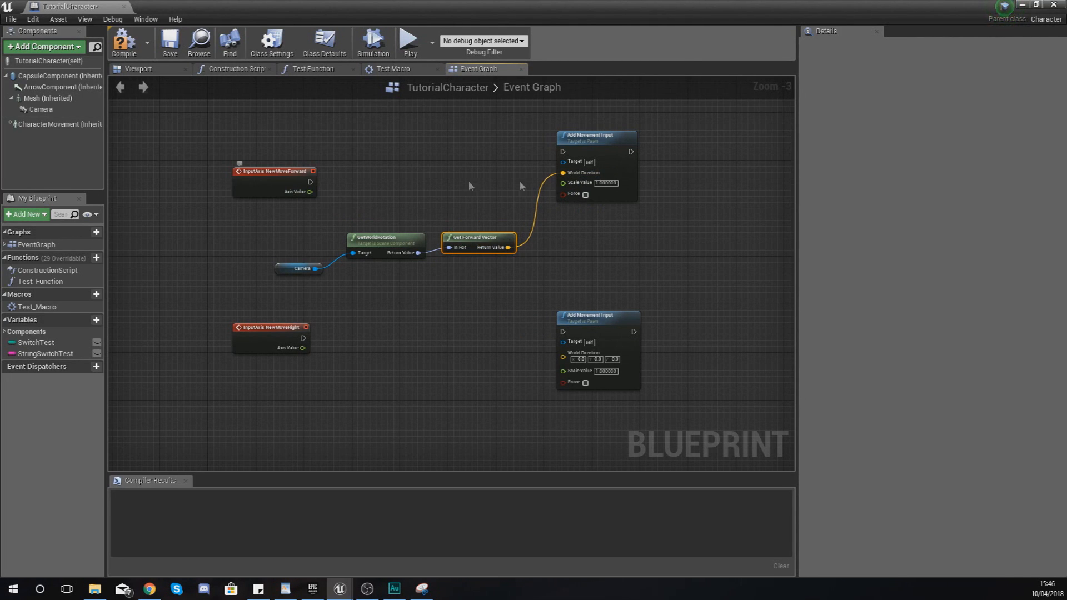
Step: Connect NewMoveForward's Axis Value and execution output to the upper Add Movement Input's Scale Value and execution input, and compile the blueprint
drag(562, 183, 307, 192)
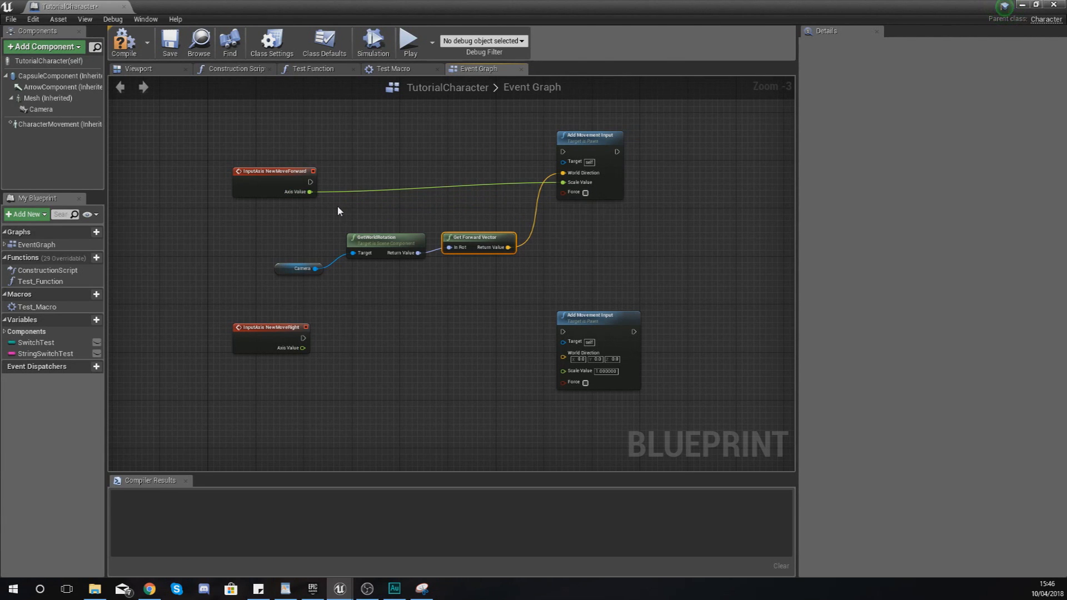
drag(309, 181, 563, 152)
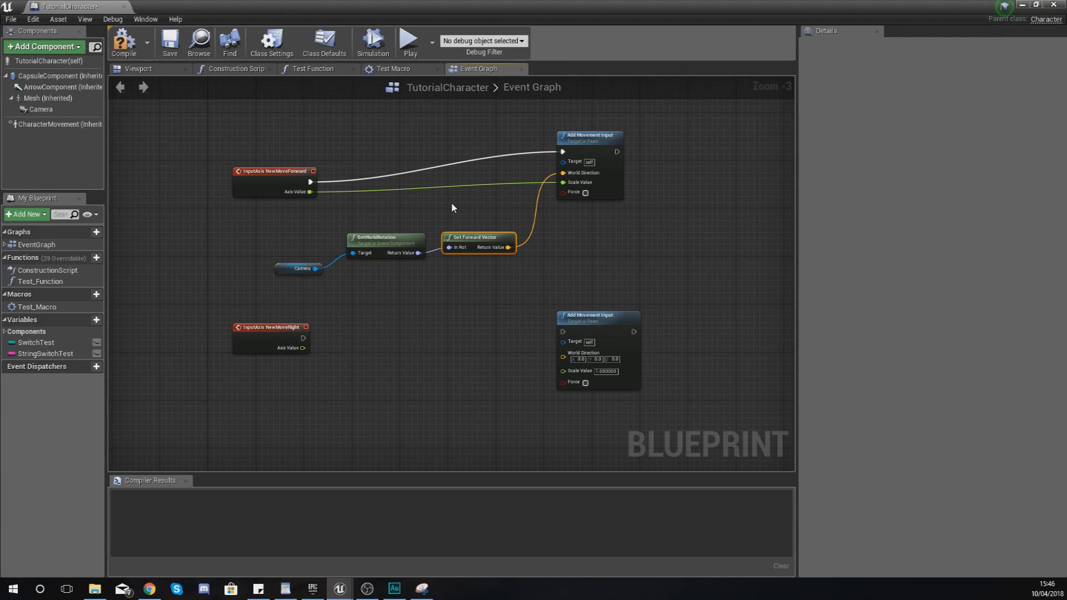
click(115, 48)
Step: Close the blueprint, play the level in the editor, and test walking the character forward
click(1052, 5)
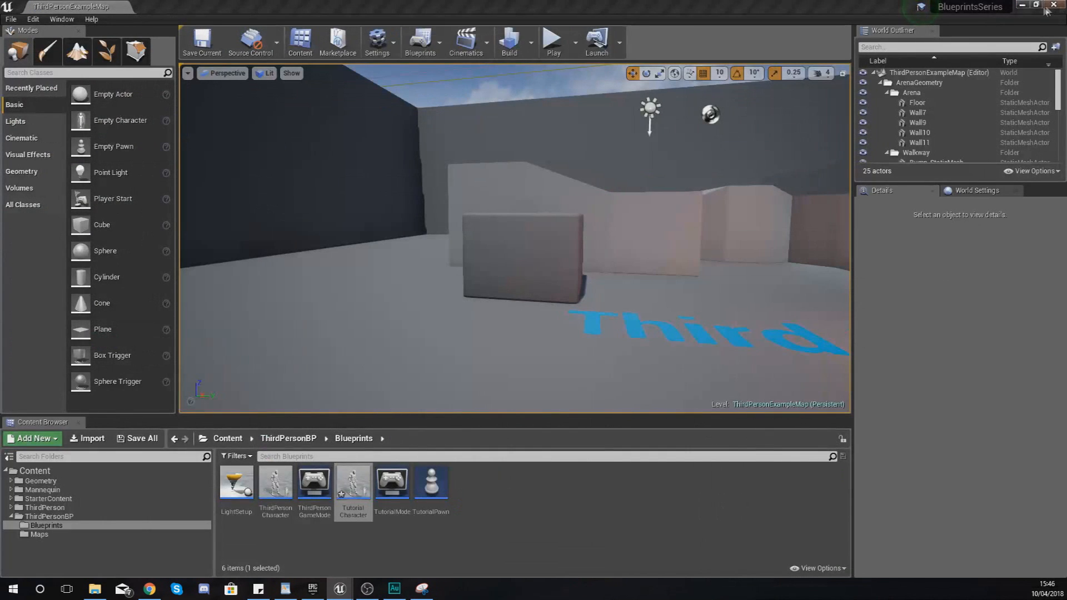
click(553, 41)
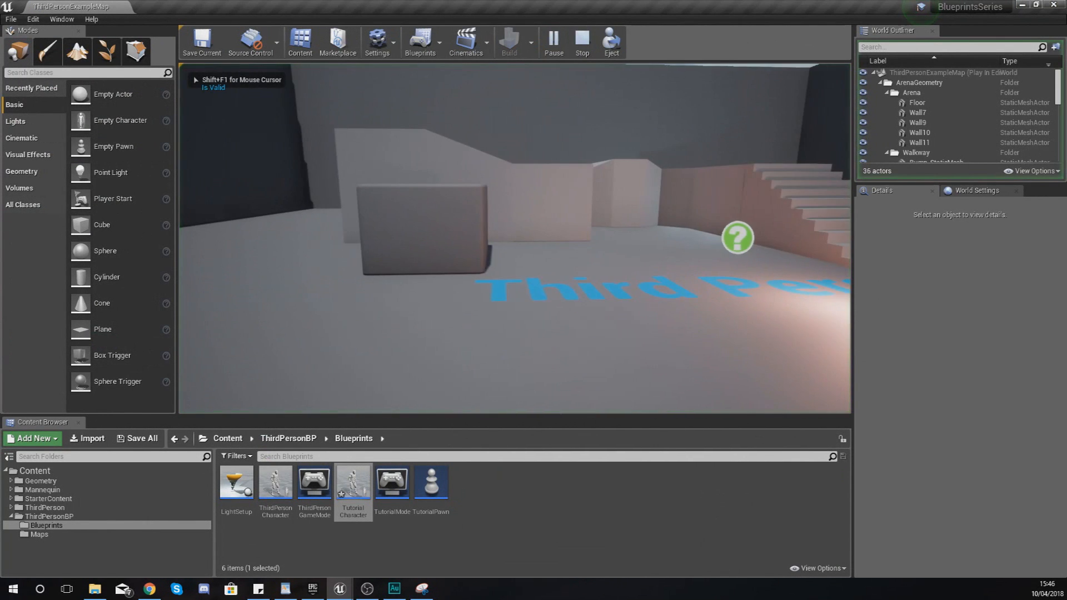
key(w)
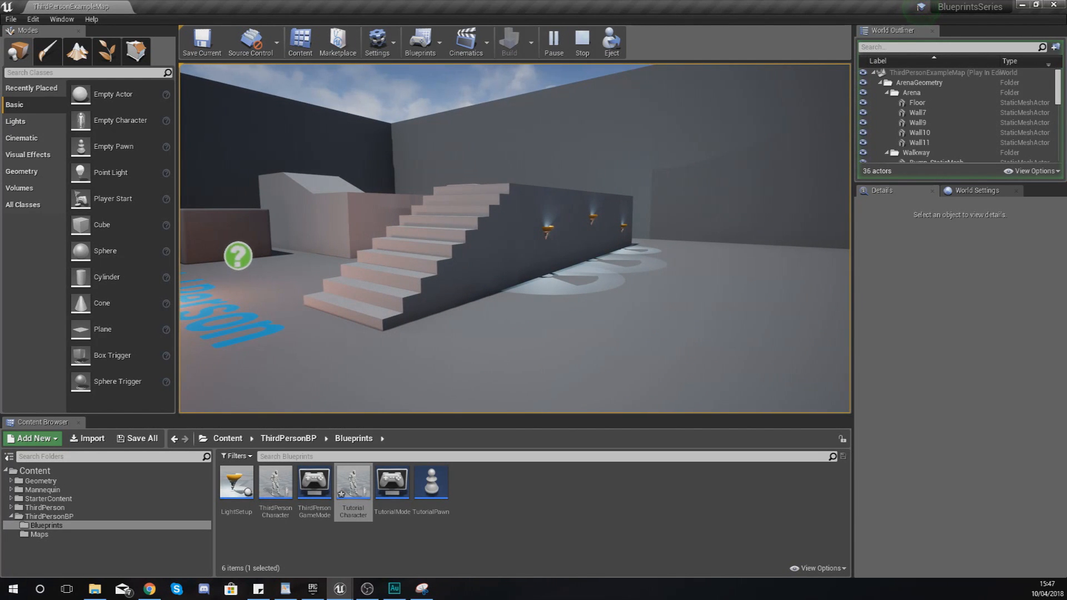
Step: End the play test, return to the TutorialCharacter event graph, and add a Get Right Vector node fed by the camera's GetWorldRotation
key(Escape)
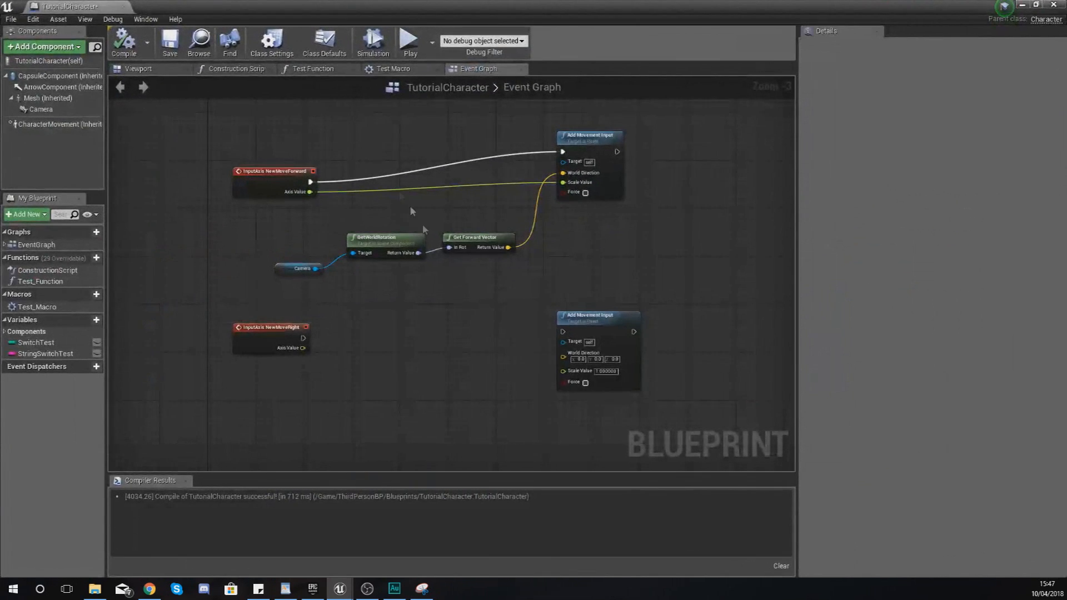
click(278, 326)
click(464, 387)
scroll(434, 381, up, 1)
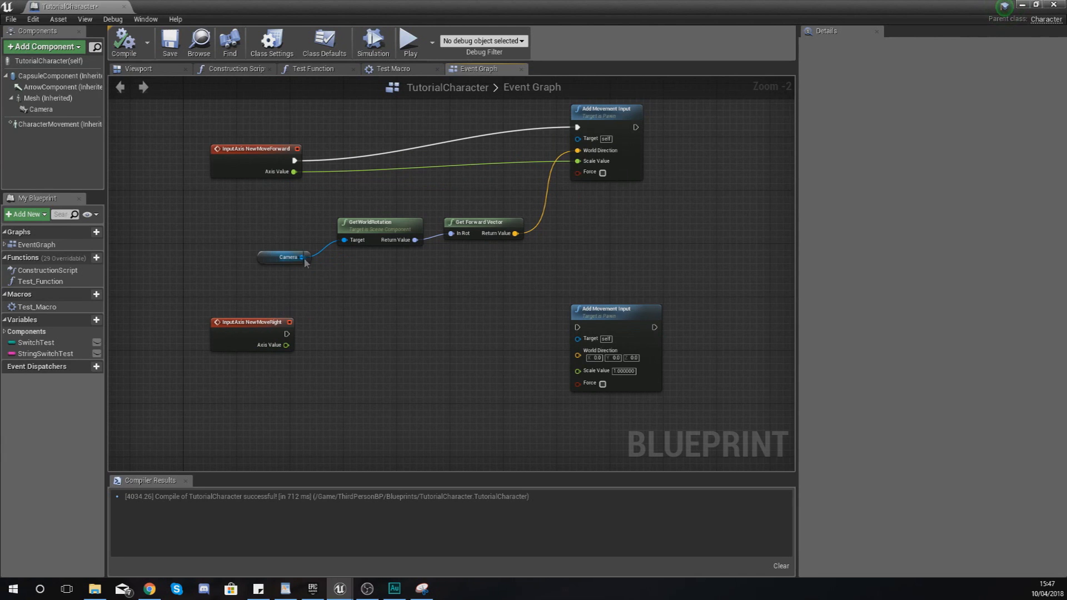
drag(370, 232, 411, 327)
text(get right)
key(Return)
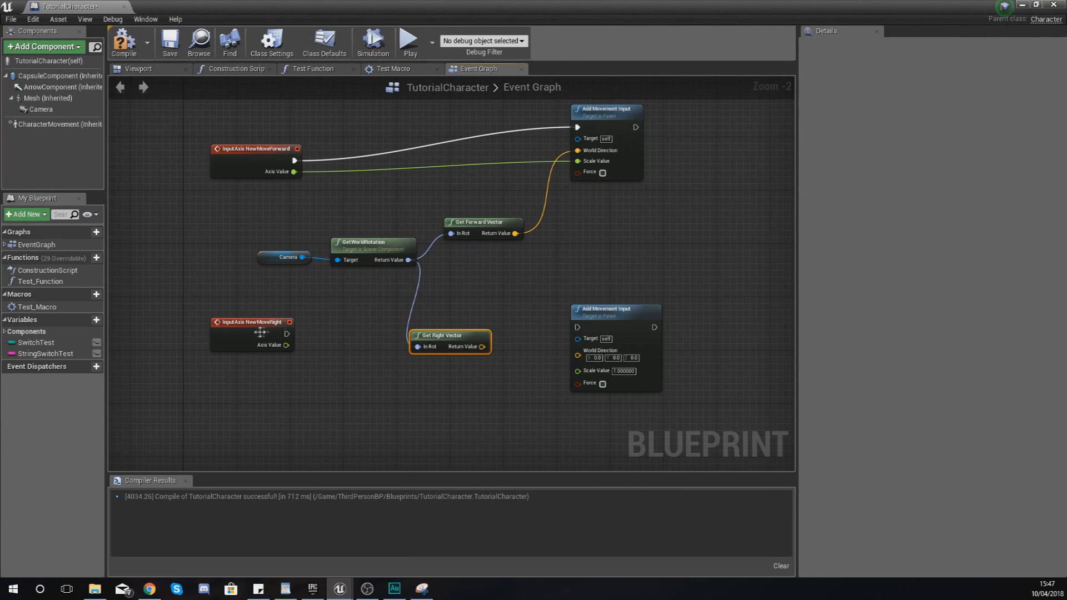
Step: Connect Get Right Vector to the lower Add Movement Input's World Direction, and wire NewMoveRight's execution output and Axis Value into that node
drag(467, 341, 589, 360)
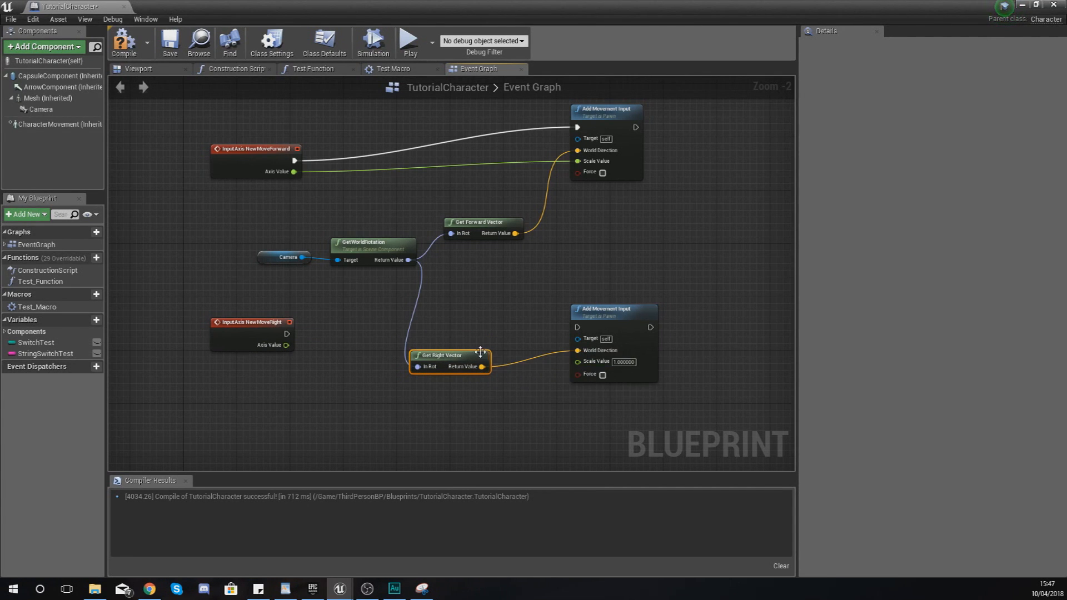
drag(480, 352, 507, 345)
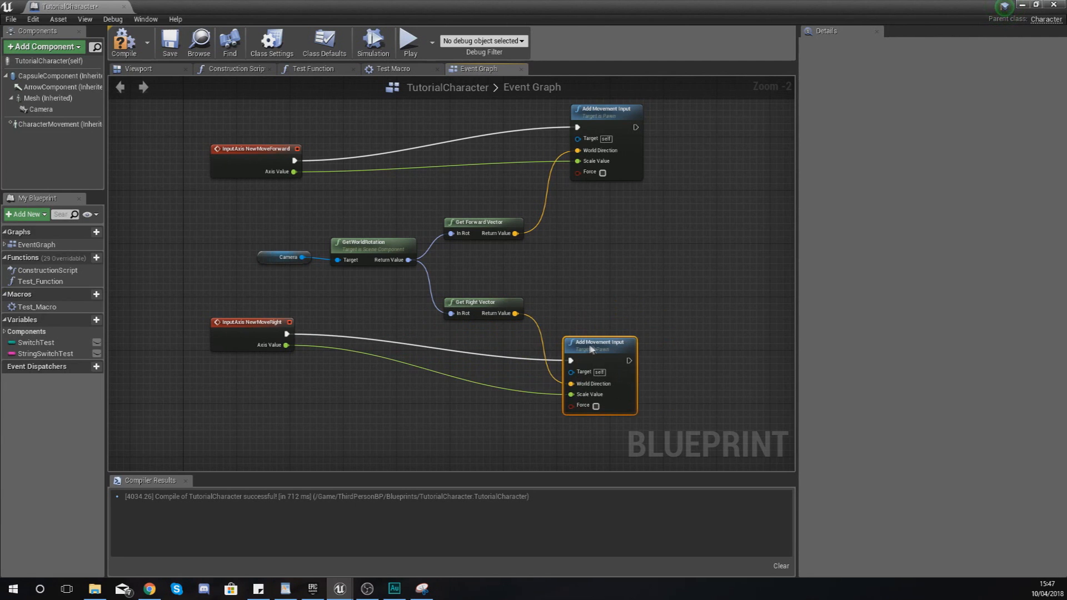
Step: Tidy the layout of the two Add Movement Input nodes and compile the blueprint
drag(589, 349, 608, 342)
drag(615, 134, 640, 128)
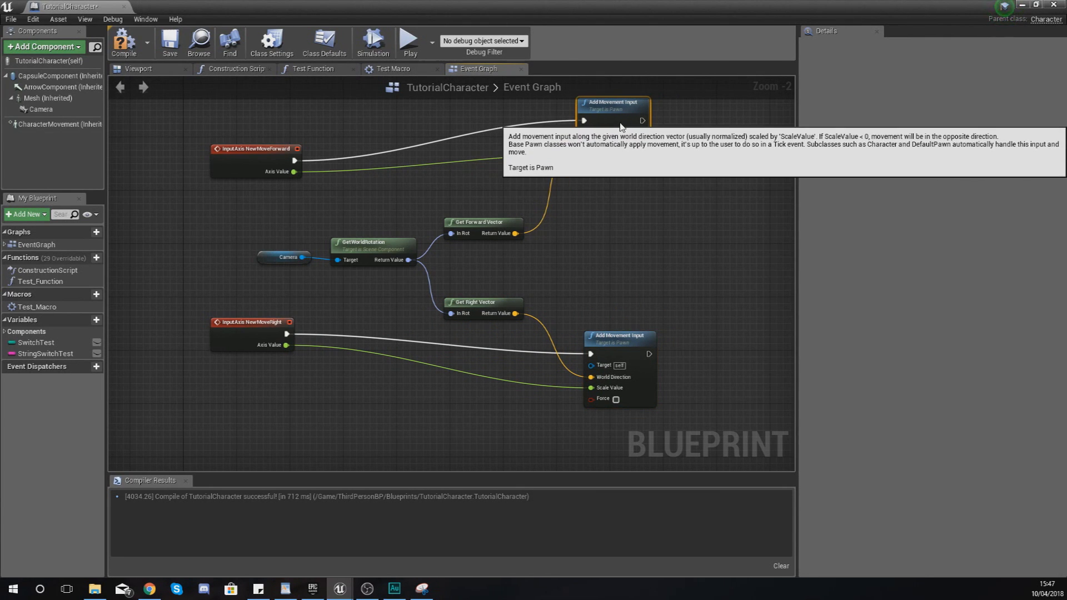
click(739, 206)
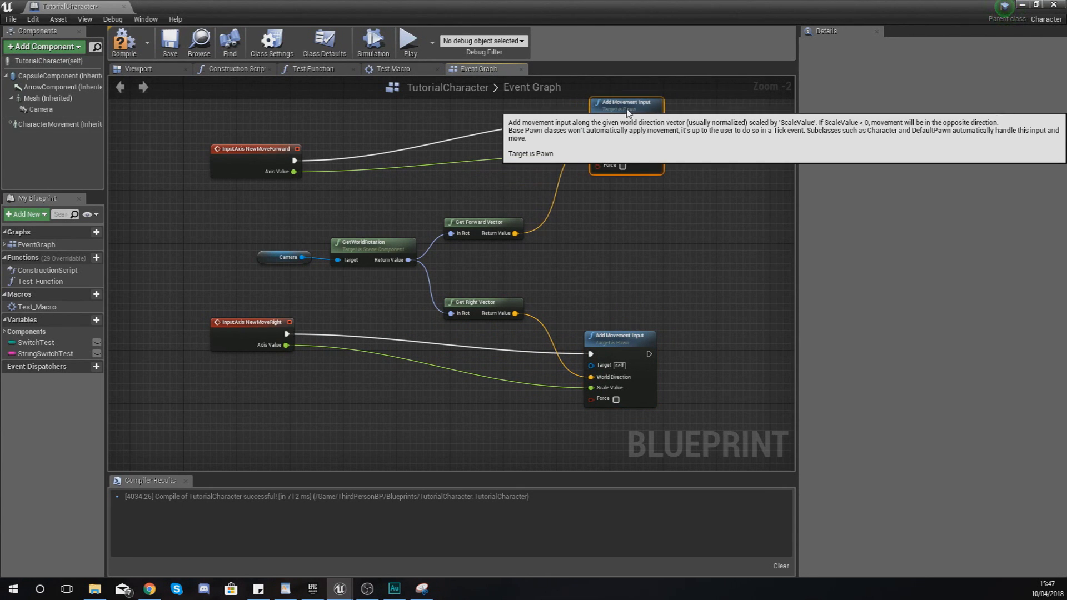
right_drag(677, 233, 677, 280)
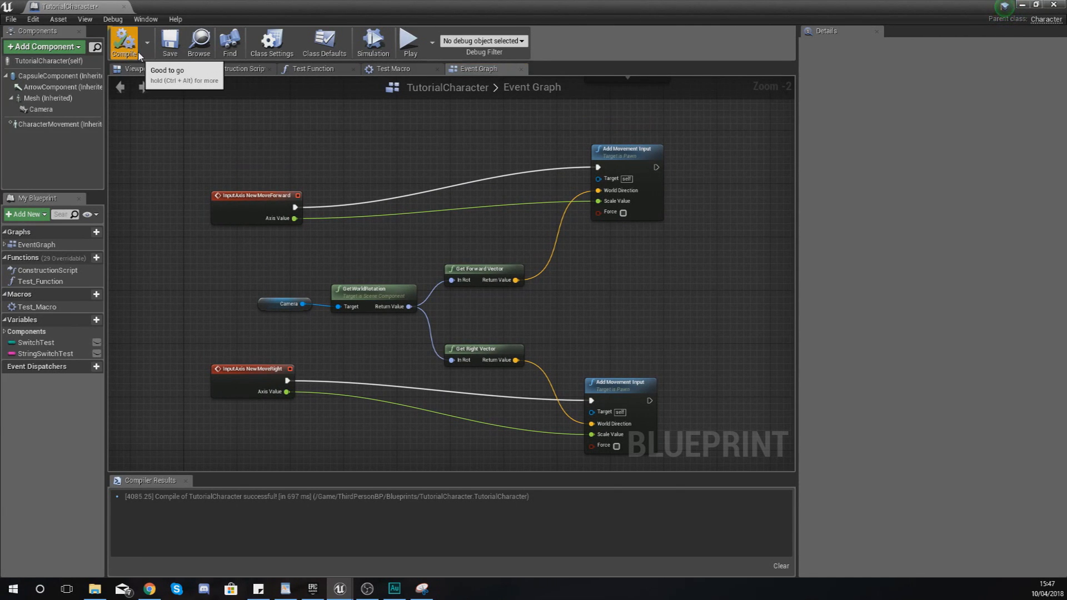
Step: Close the character blueprint and play the level in the editor to test the forward and sideways movement
click(124, 6)
click(556, 43)
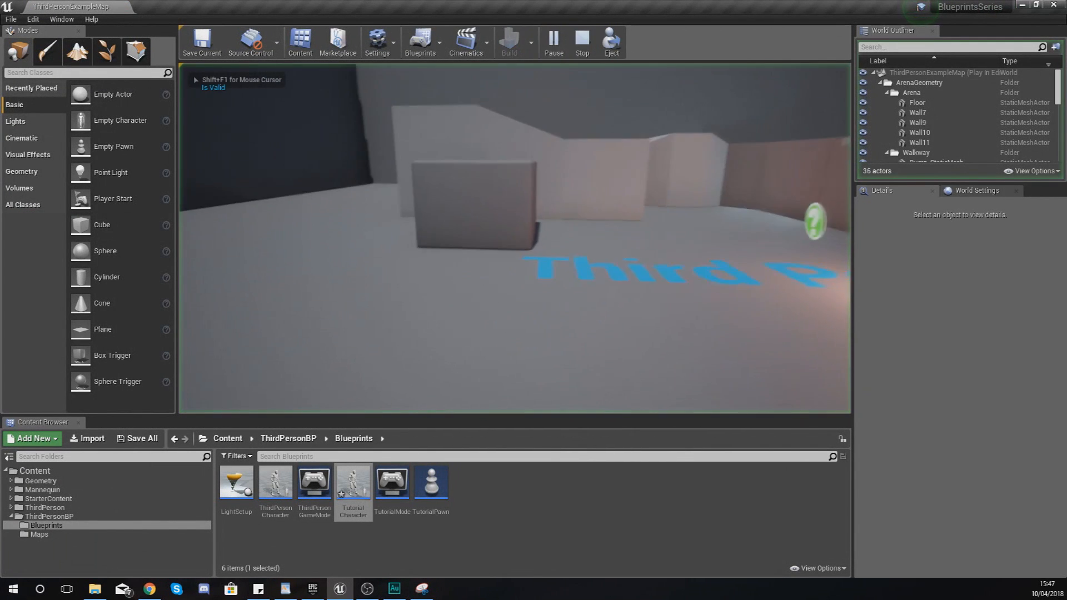